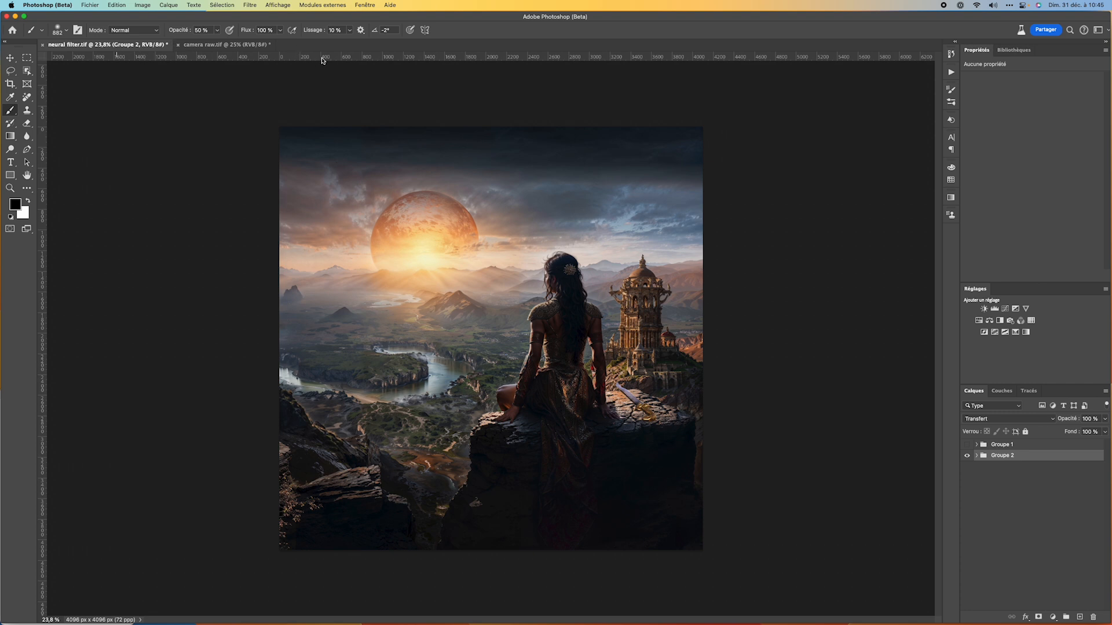
Arrange the two open images side by side vertically and match the neural filter image's zoom to the other one
left_click(365, 6)
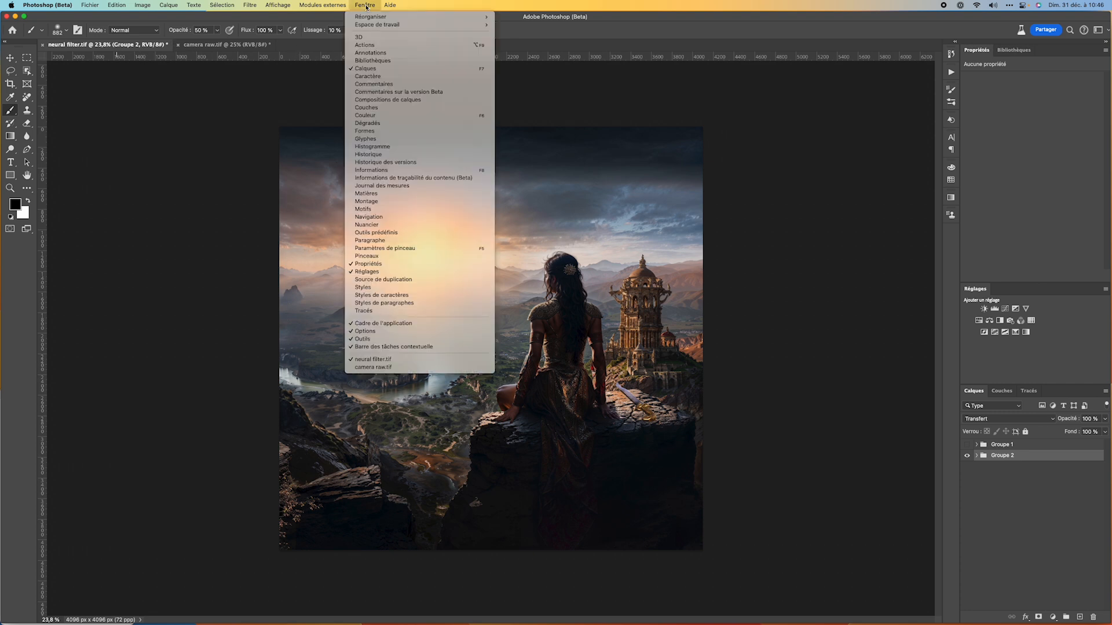
mouse_move(368, 17)
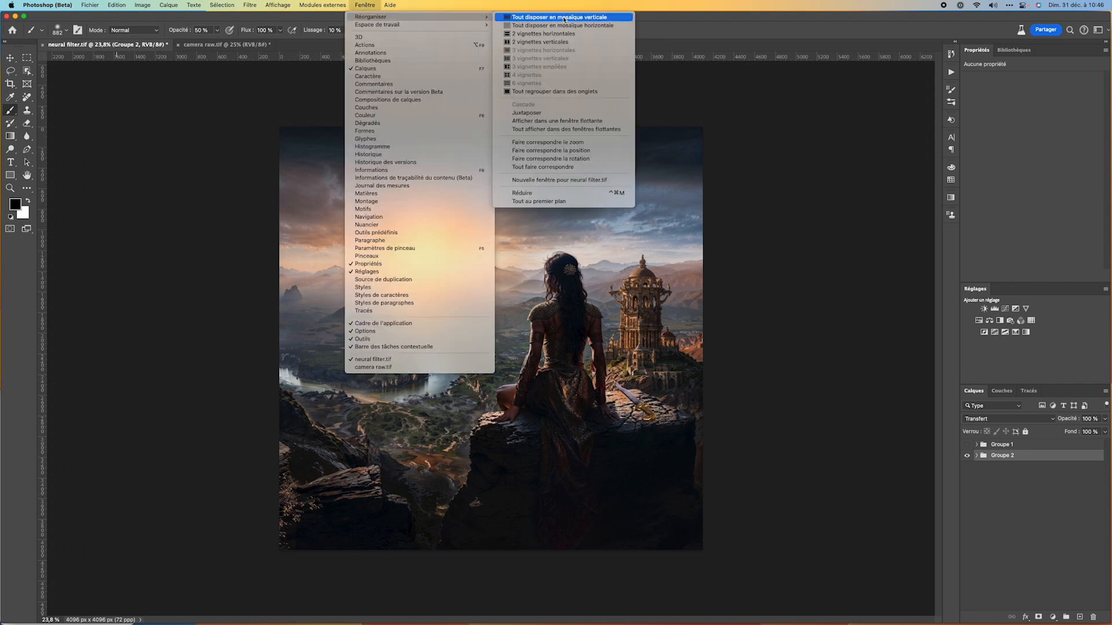
left_click(528, 43)
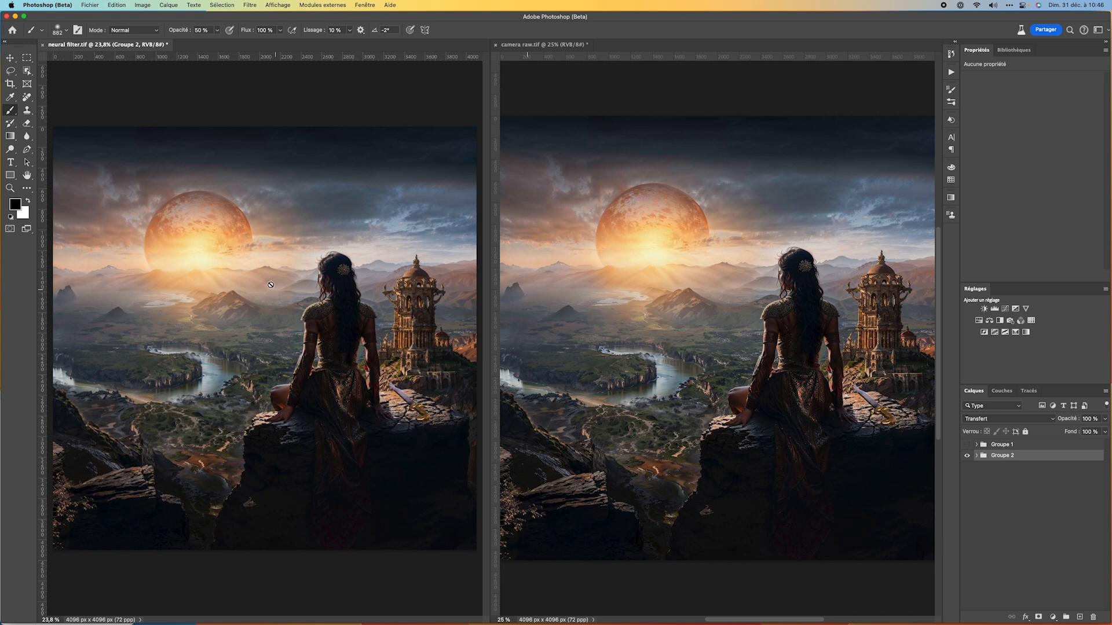
key("super+plus")
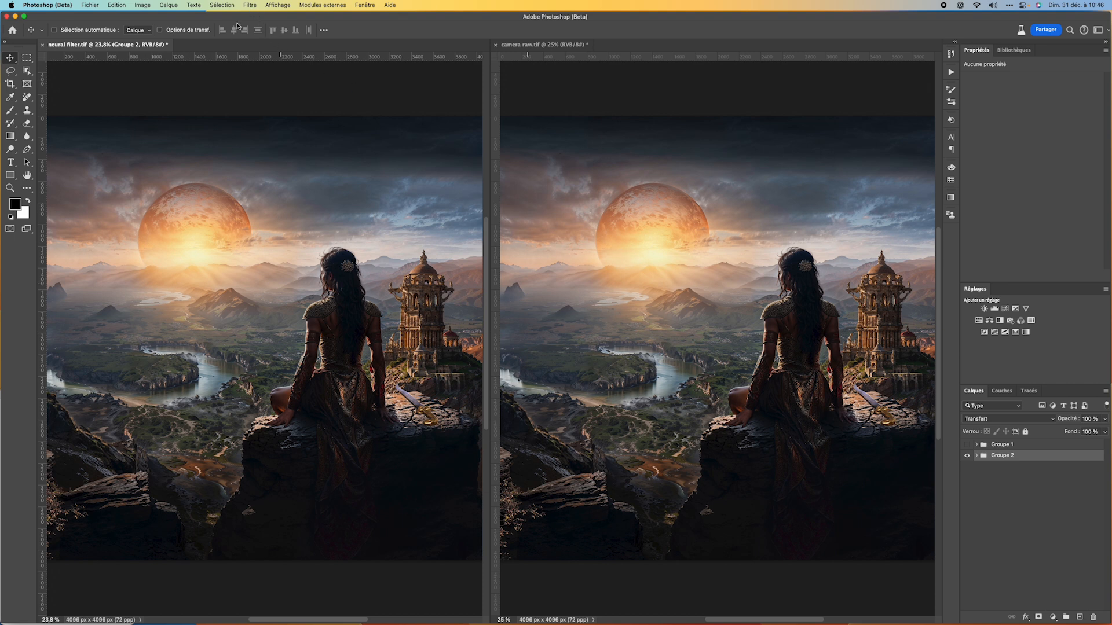
Expand the Groupe 2 layer group and review the layers it contains
left_click(251, 6)
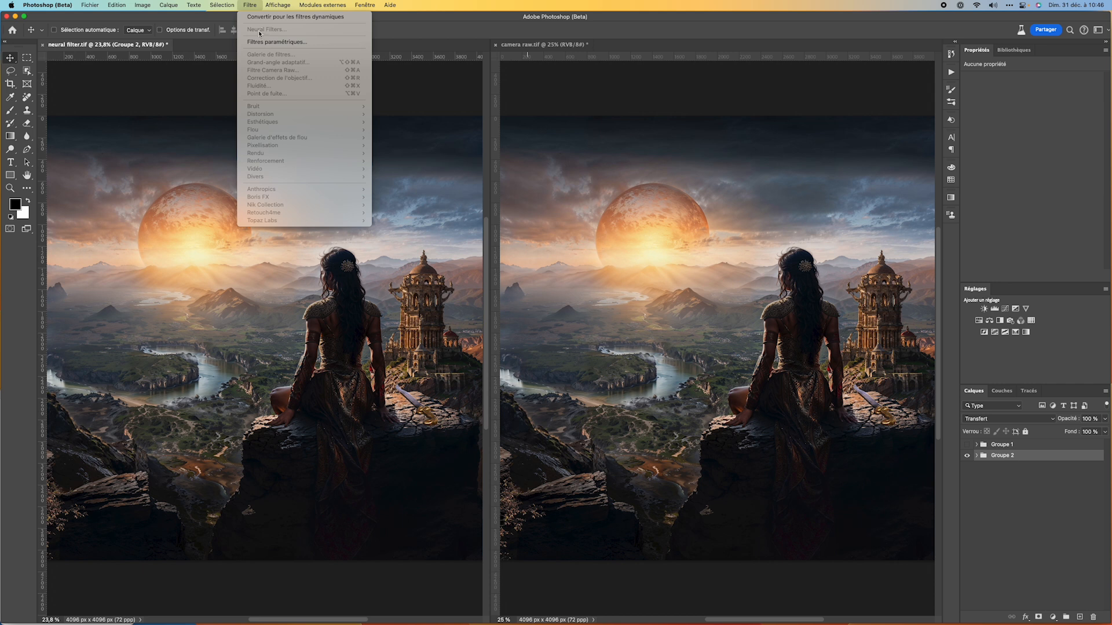
left_click(141, 134)
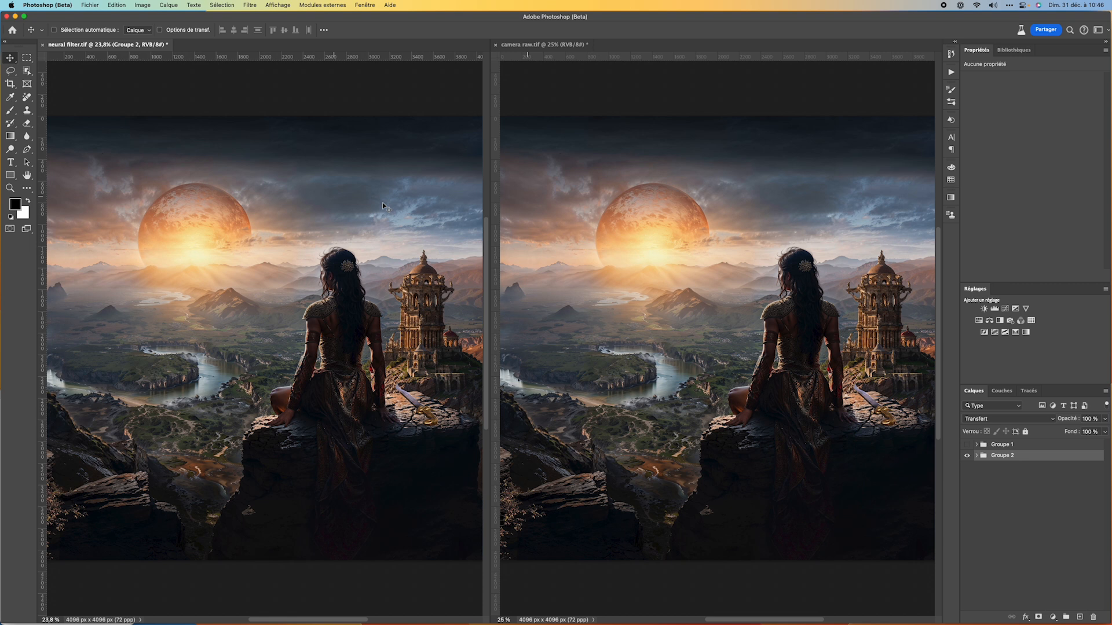
left_click(976, 456)
scroll(1038, 550, "down", 2)
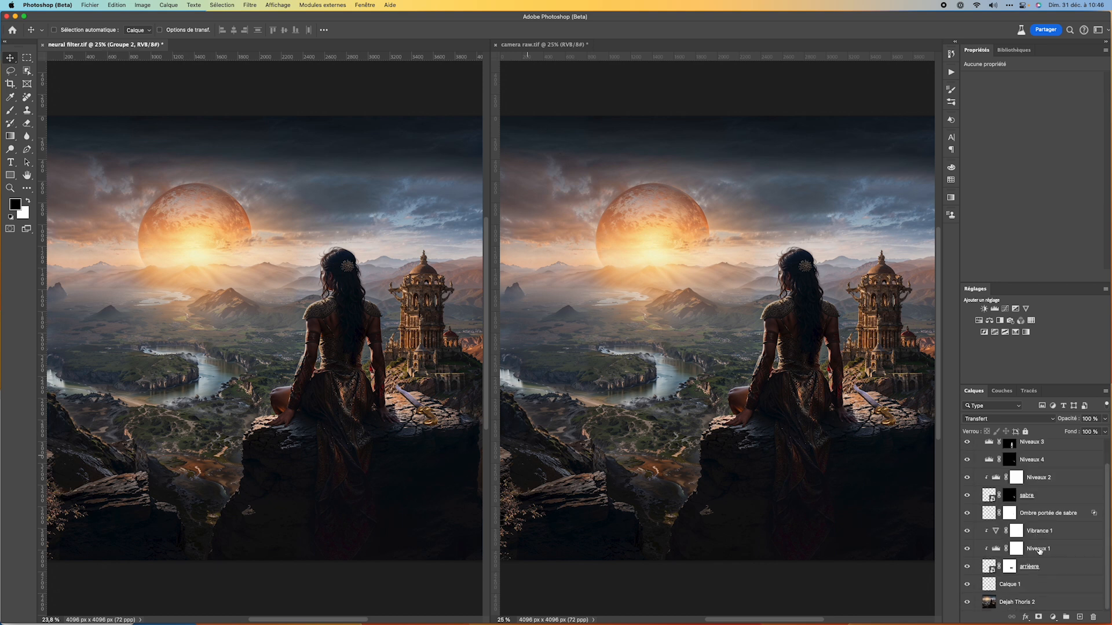
scroll(1039, 551, "up", 2)
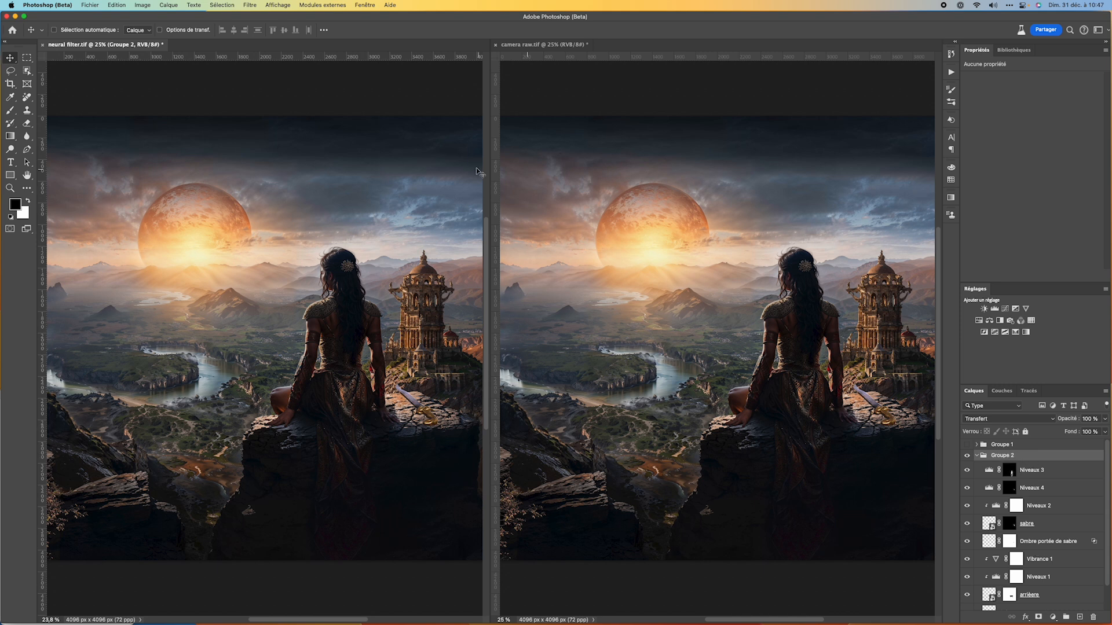
Compare which filters are available for the whole Groupe 2 and for its base pixel layer, Dejah Thoris 2
left_click(249, 5)
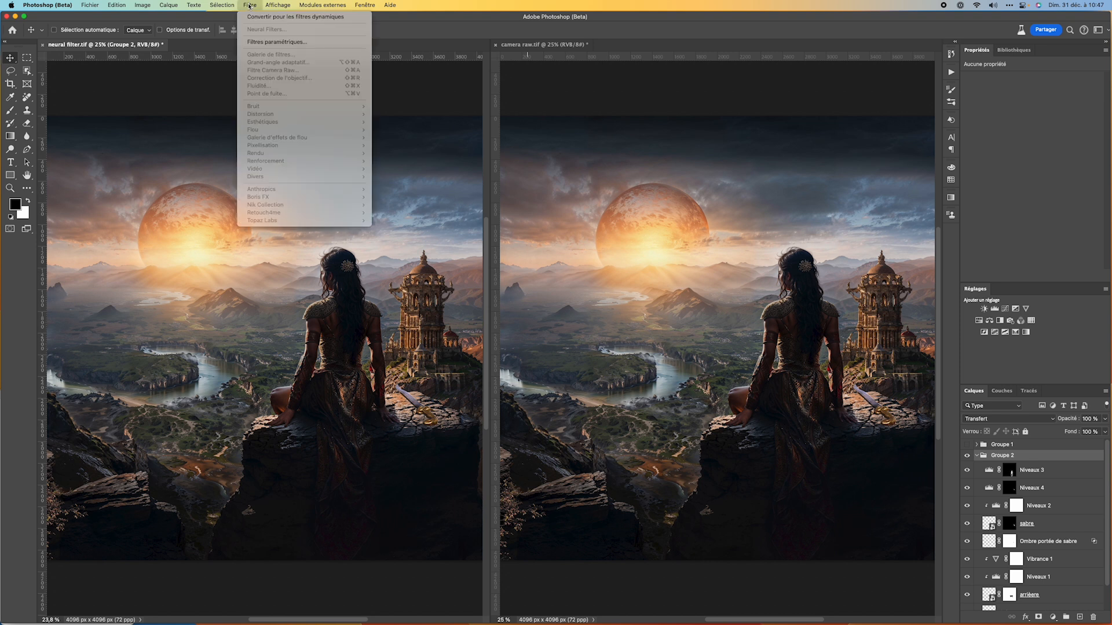
left_click(249, 5)
scroll(985, 548, "down", 2)
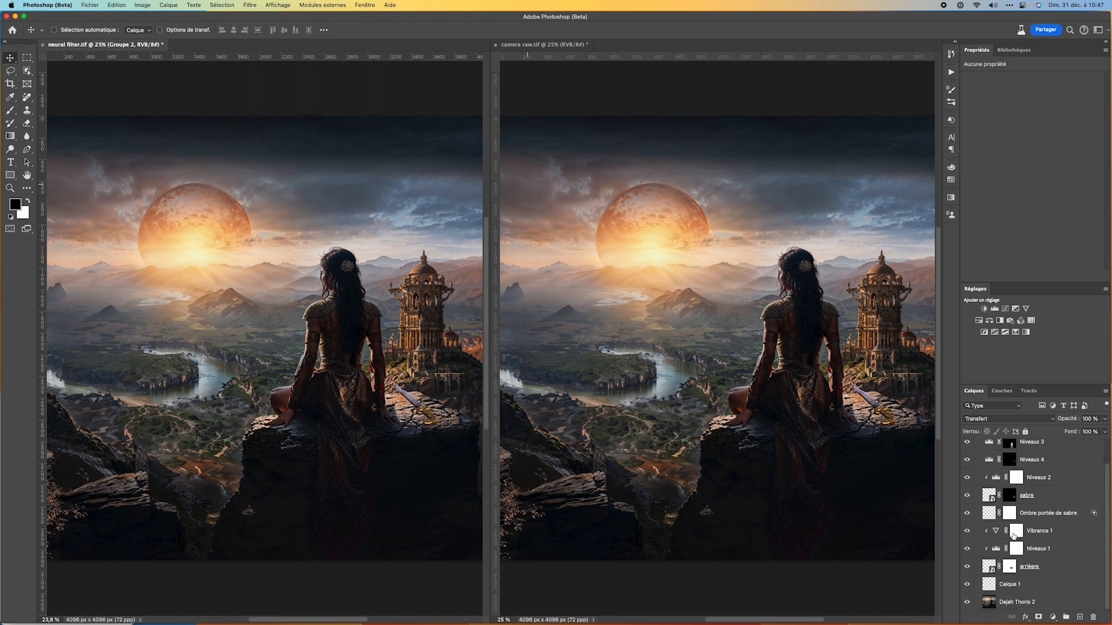
left_click(1027, 603)
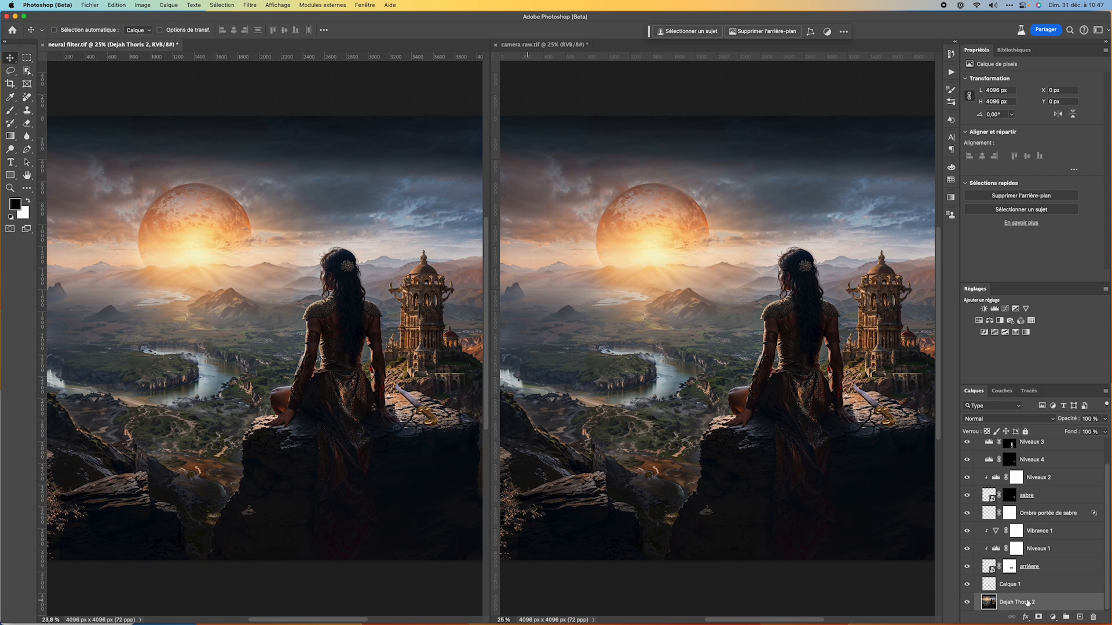
left_click(250, 5)
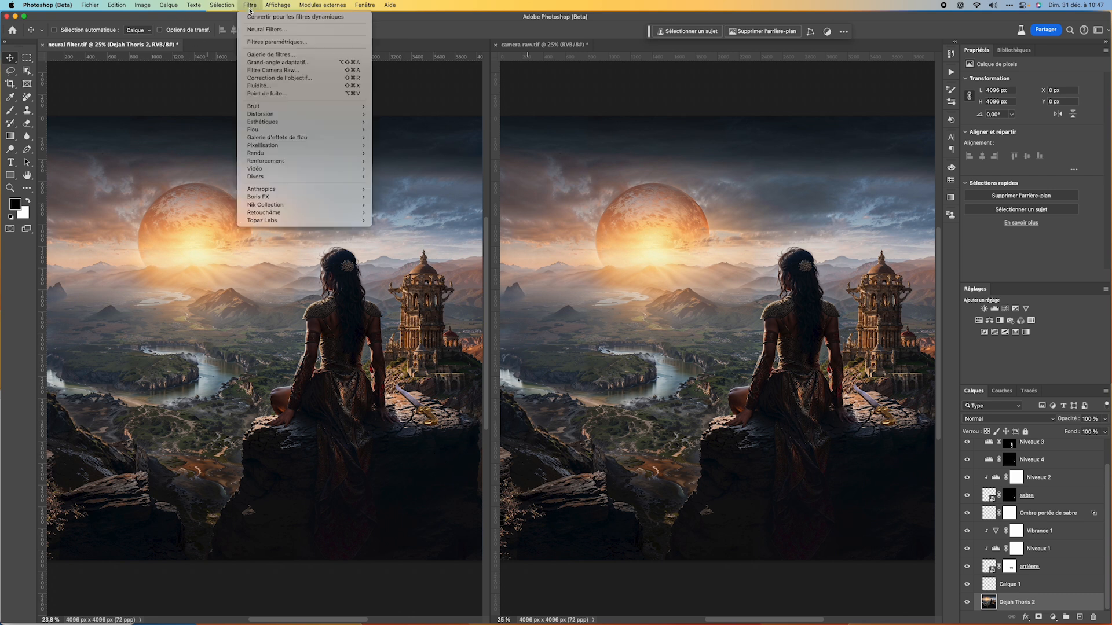
left_click(306, 29)
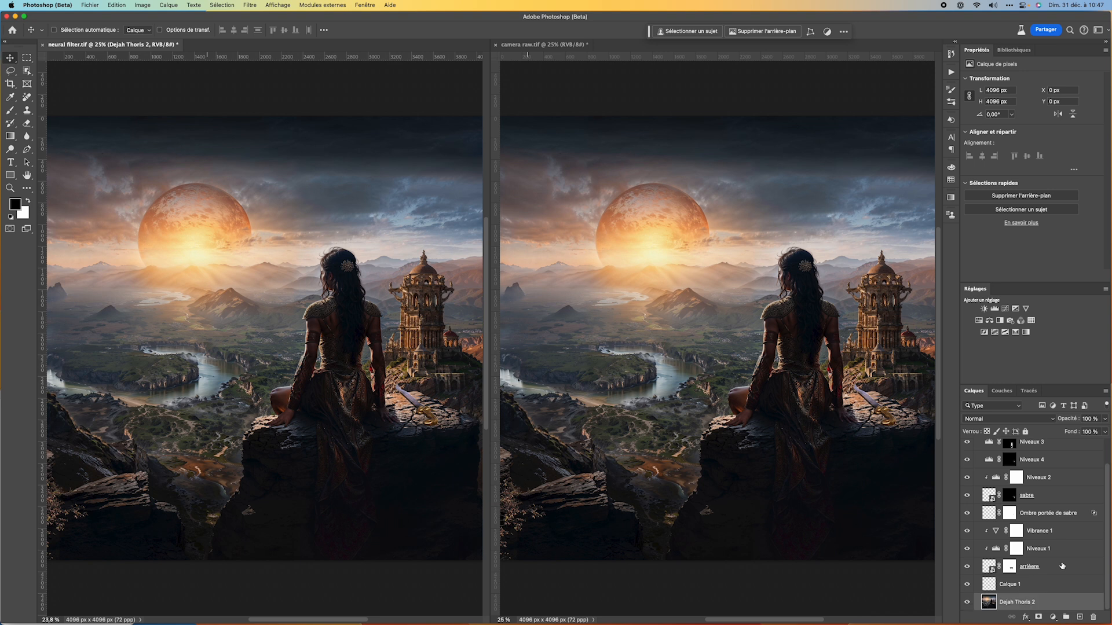
scroll(1043, 579, "up", 2)
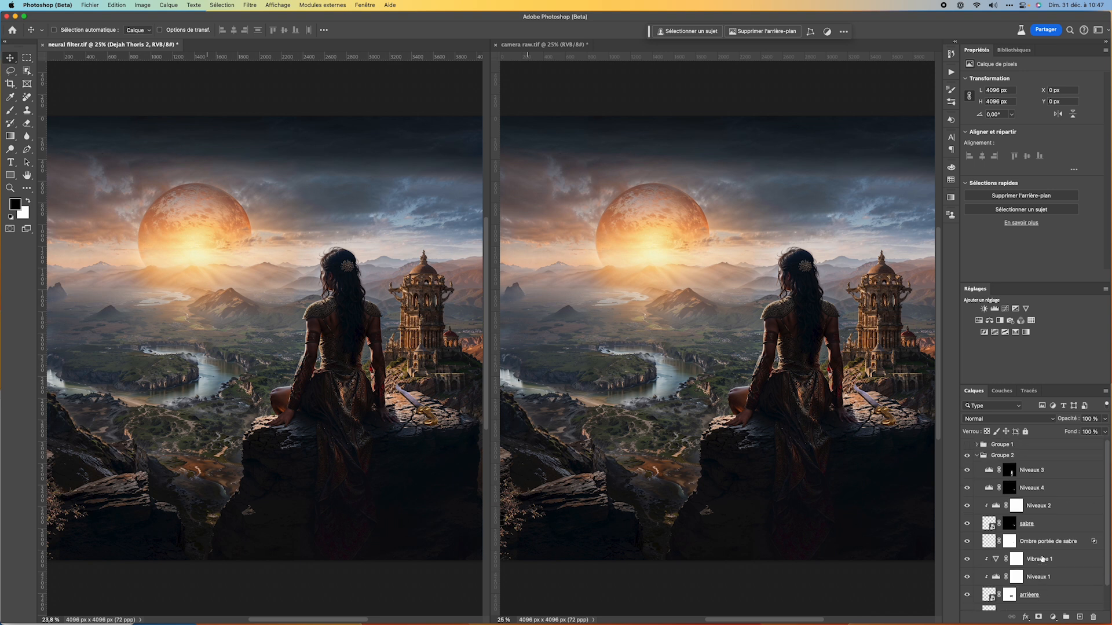
Stamp all visible layers into a new merged layer from Niveaux 3, place it above Groupe 2 and collapse the group
left_click(1058, 468)
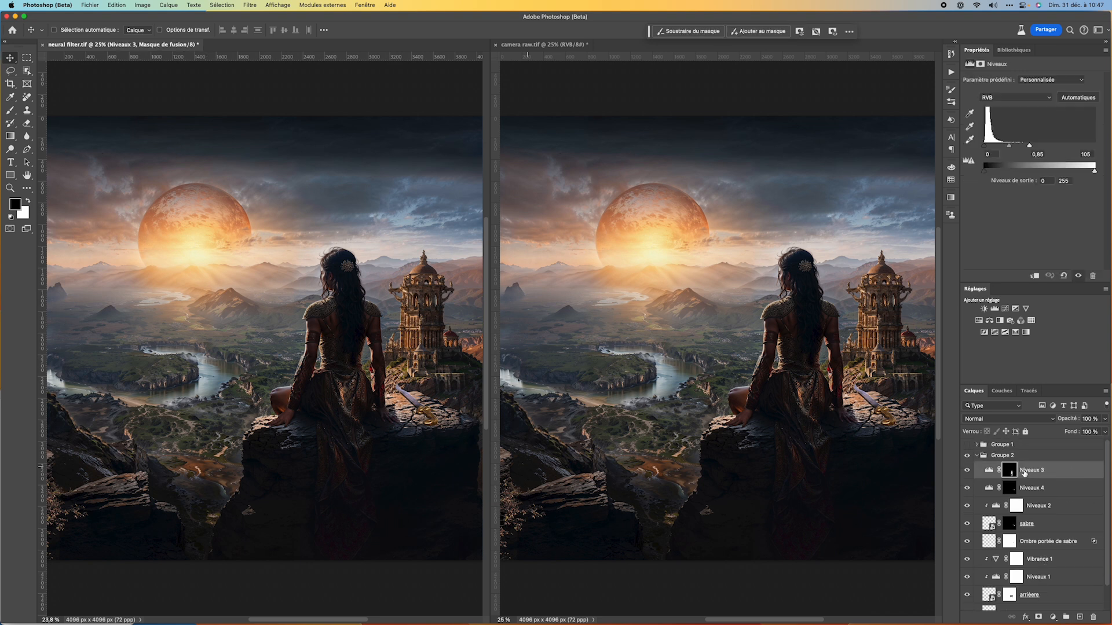
left_click(1106, 393)
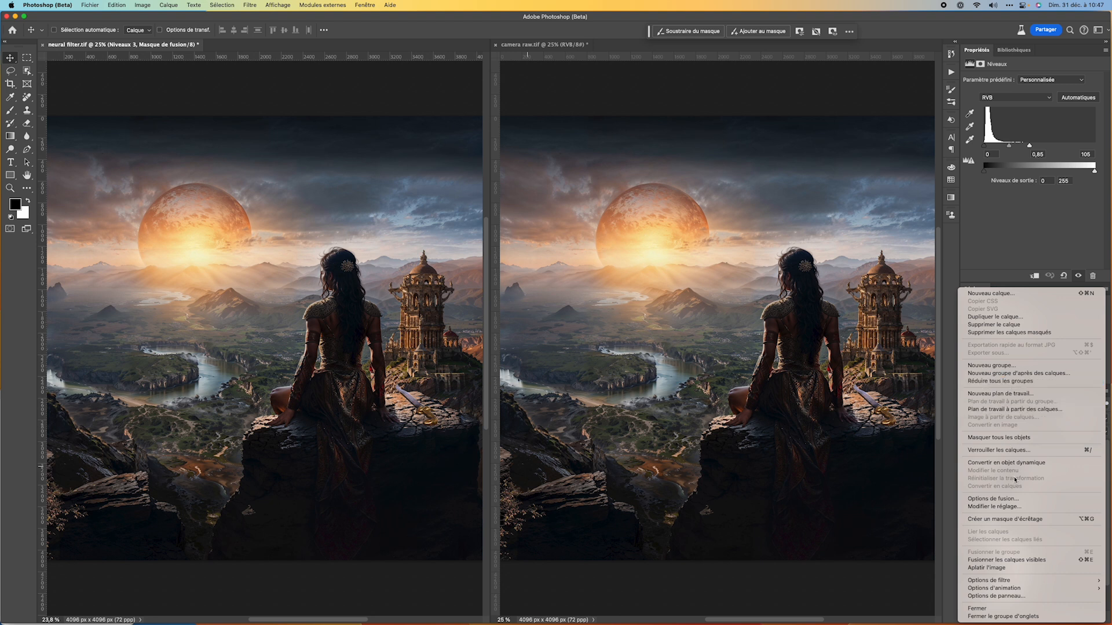
left_click(1019, 560, "alt")
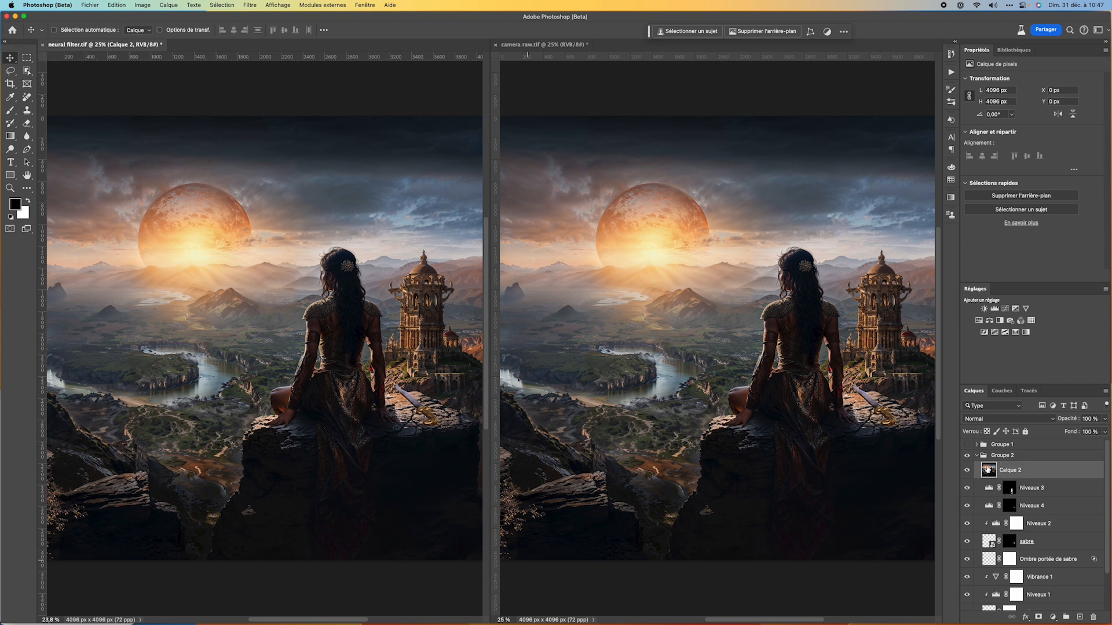
left_click_drag(988, 470, 989, 449)
left_click(977, 473)
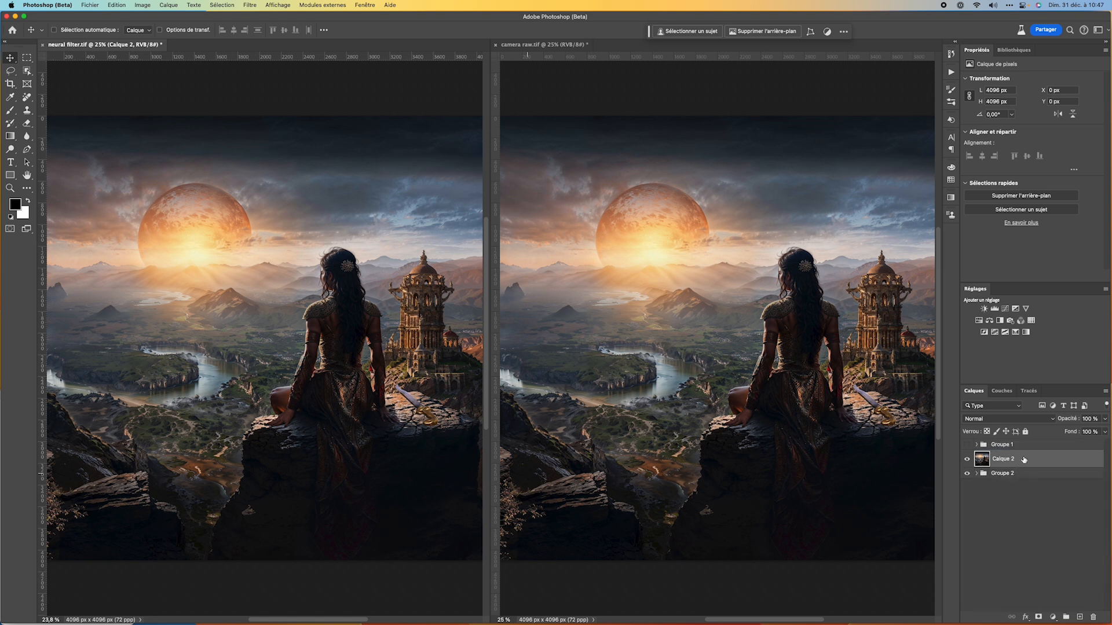
Enable the Flou de profondeur neural filter on the merged layer with Sujet de la mise au point turned on
left_click(250, 6)
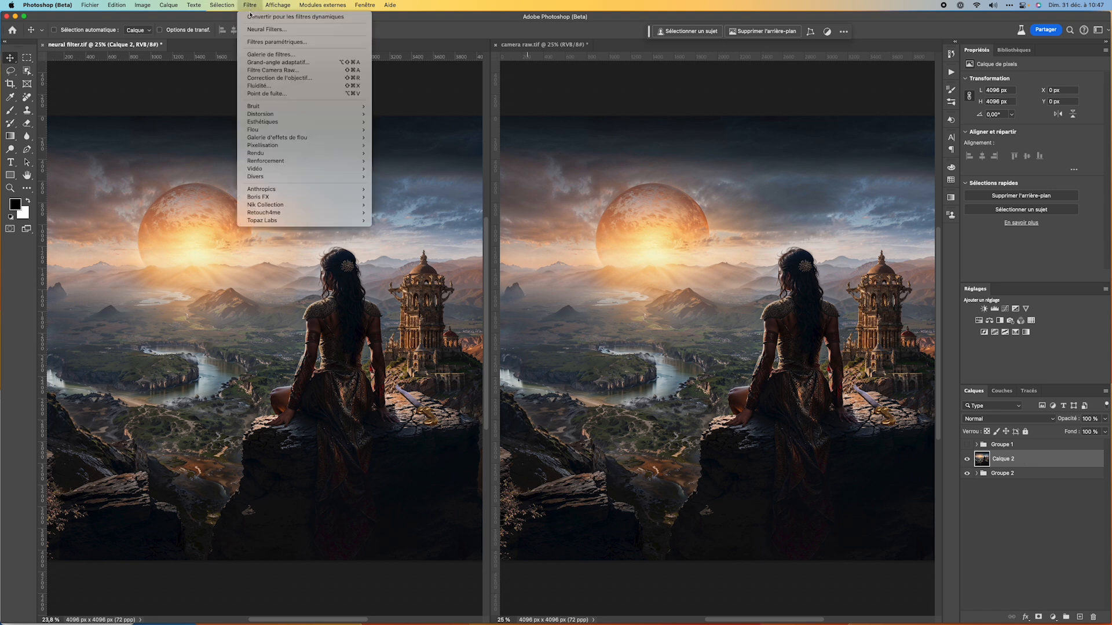
left_click(257, 31)
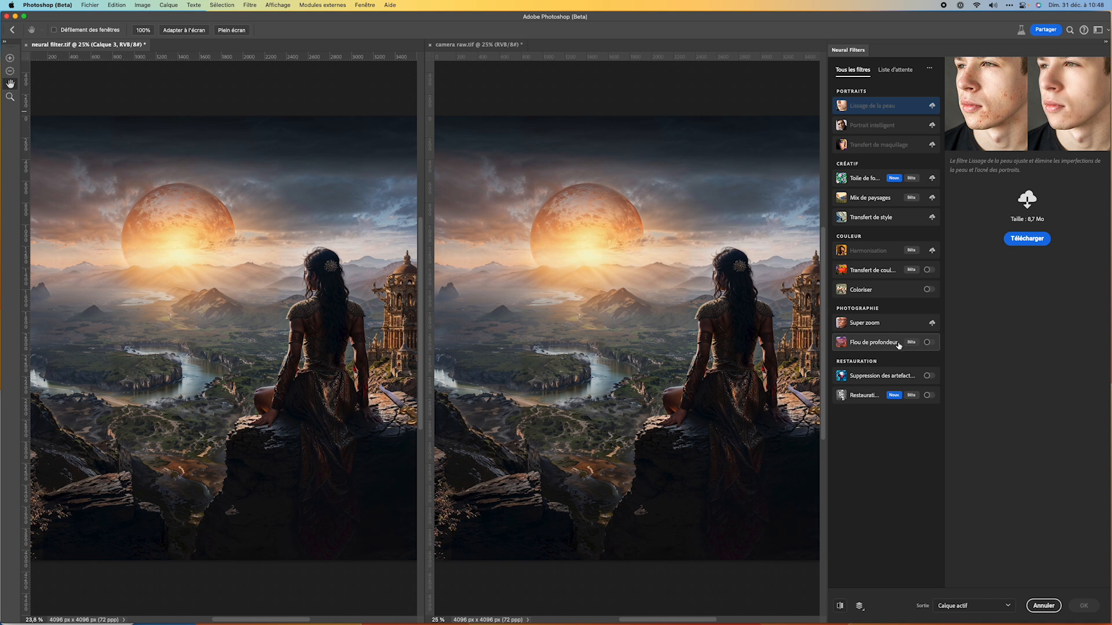
left_click(929, 343)
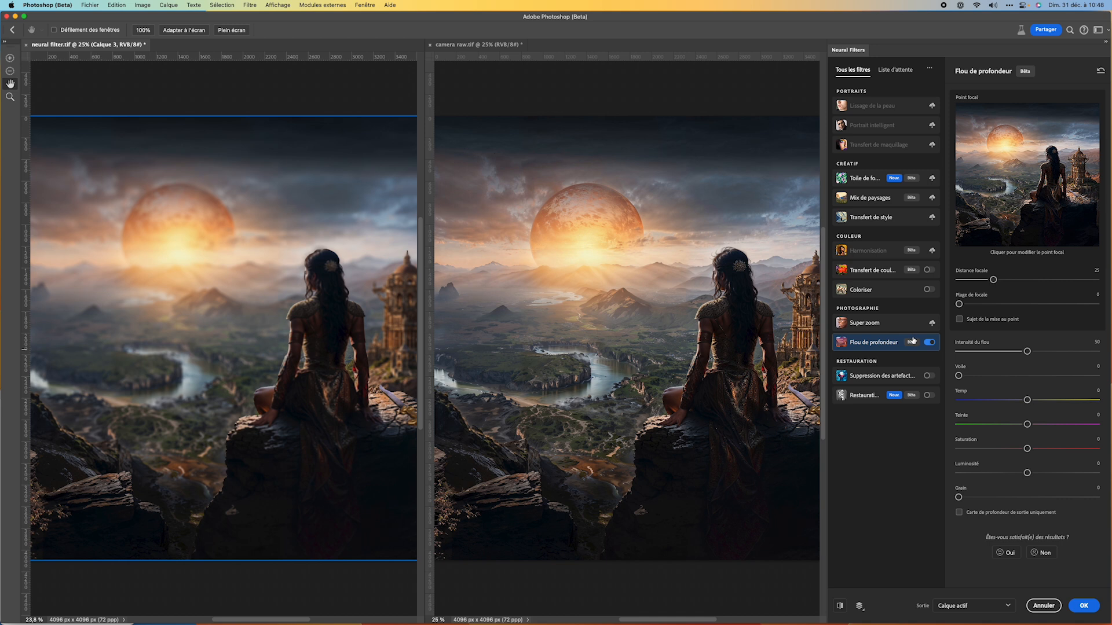
mouse_move(913, 341)
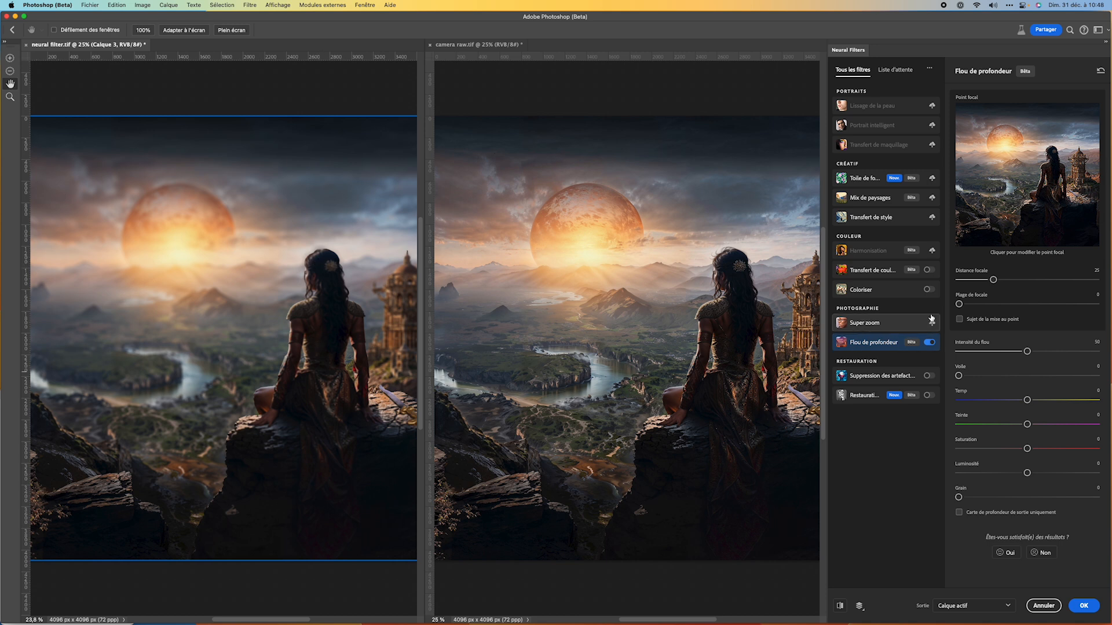
left_click(959, 319)
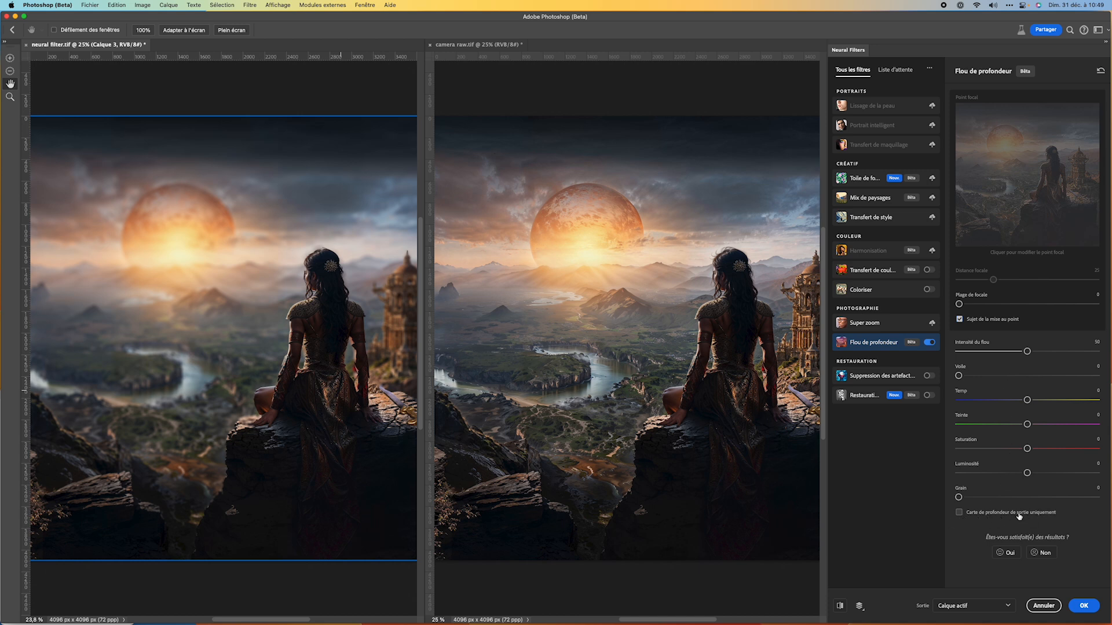
Set the depth blur filter to output only the depth map and apply it as a new layer
left_click(959, 513)
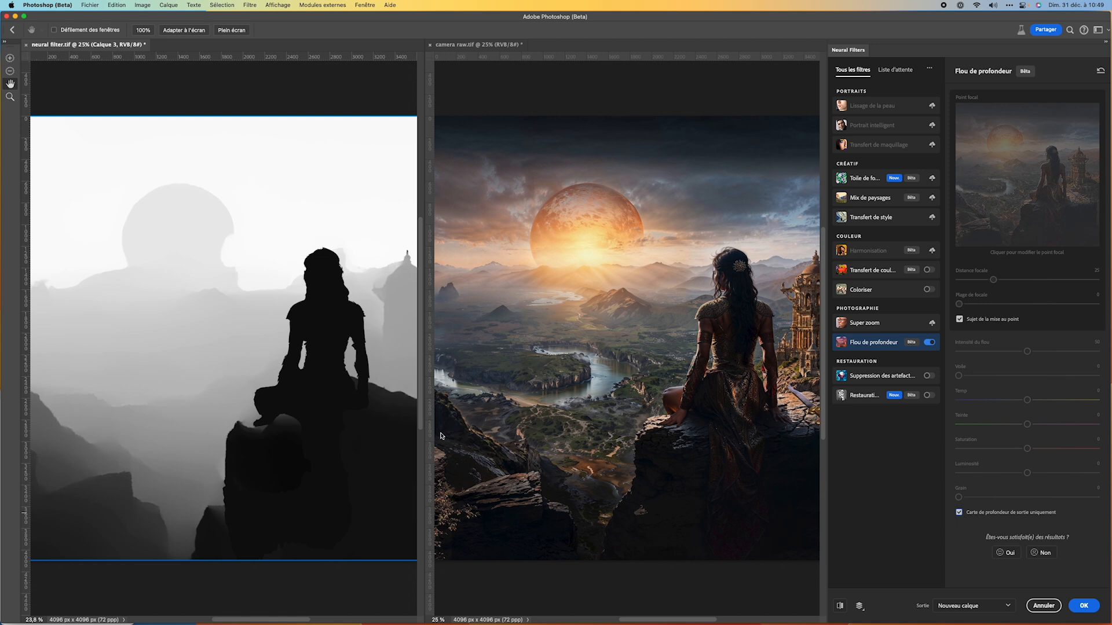
left_click_drag(353, 375, 308, 345)
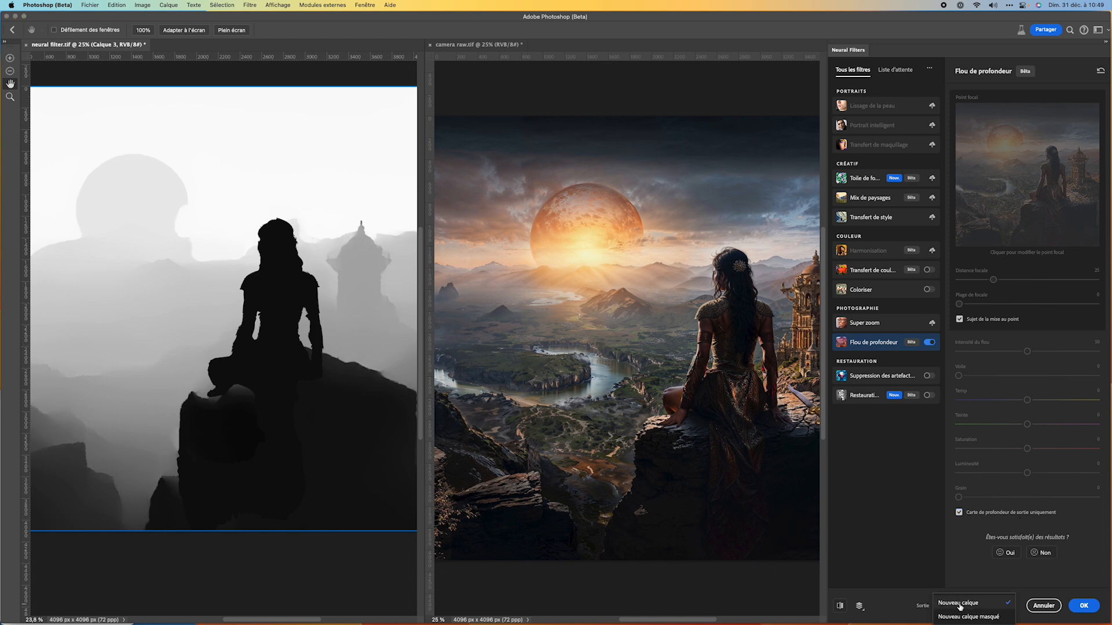
left_click(1085, 605)
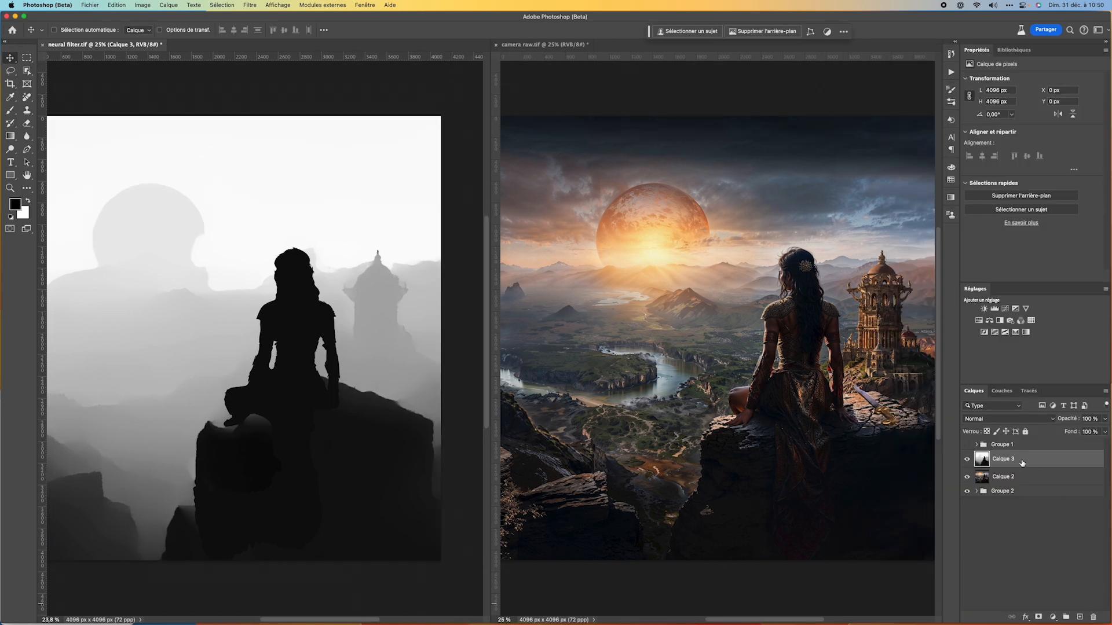
Compare the depth map with the image by toggling Calque 3's visibility repeatedly, and delete that layer
left_click(967, 461)
left_click(967, 460)
left_click(967, 460)
left_click(966, 460)
left_click(966, 460)
left_click(966, 460)
left_click(966, 460)
left_click(966, 460)
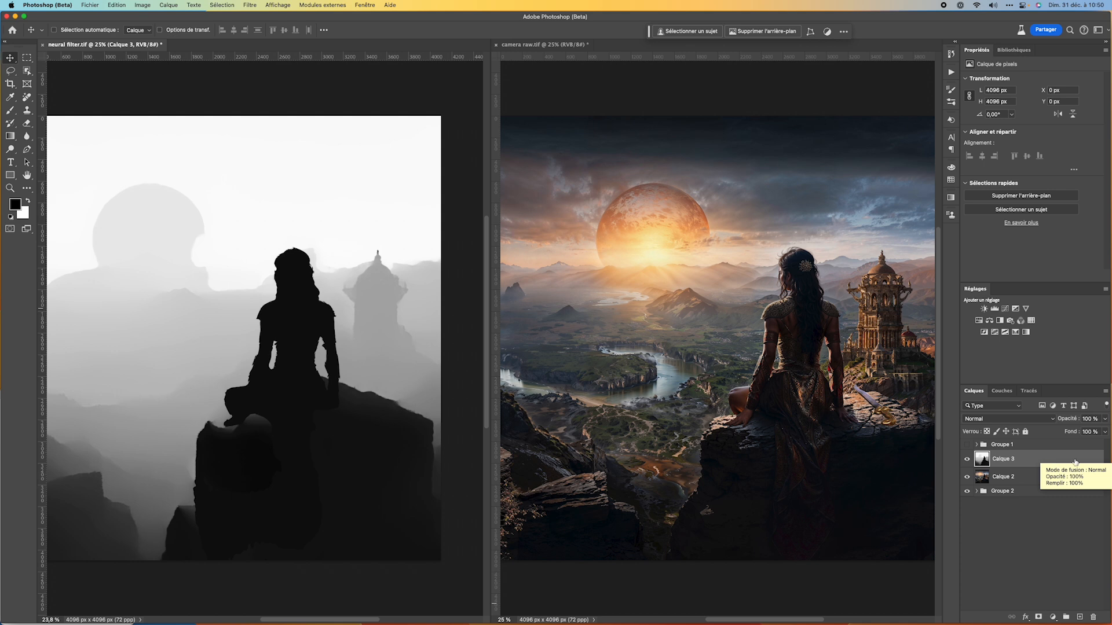
left_click_drag(1064, 461, 1093, 616)
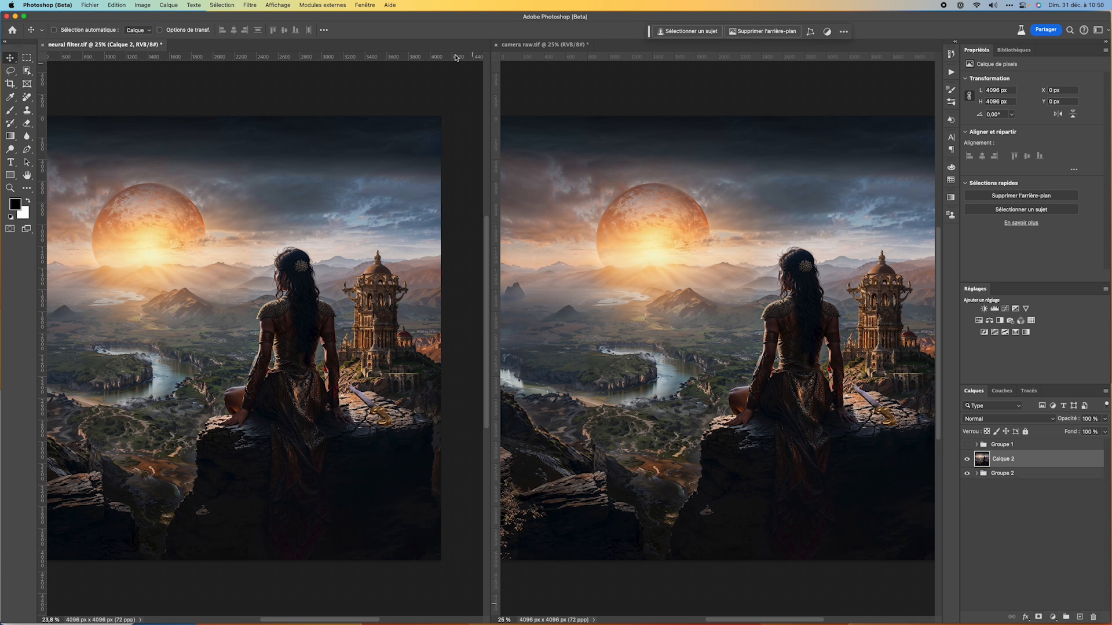
Enable the Flou de profondeur neural filter on Calque 2 and place the focal point on the seated woman's back
left_click(251, 5)
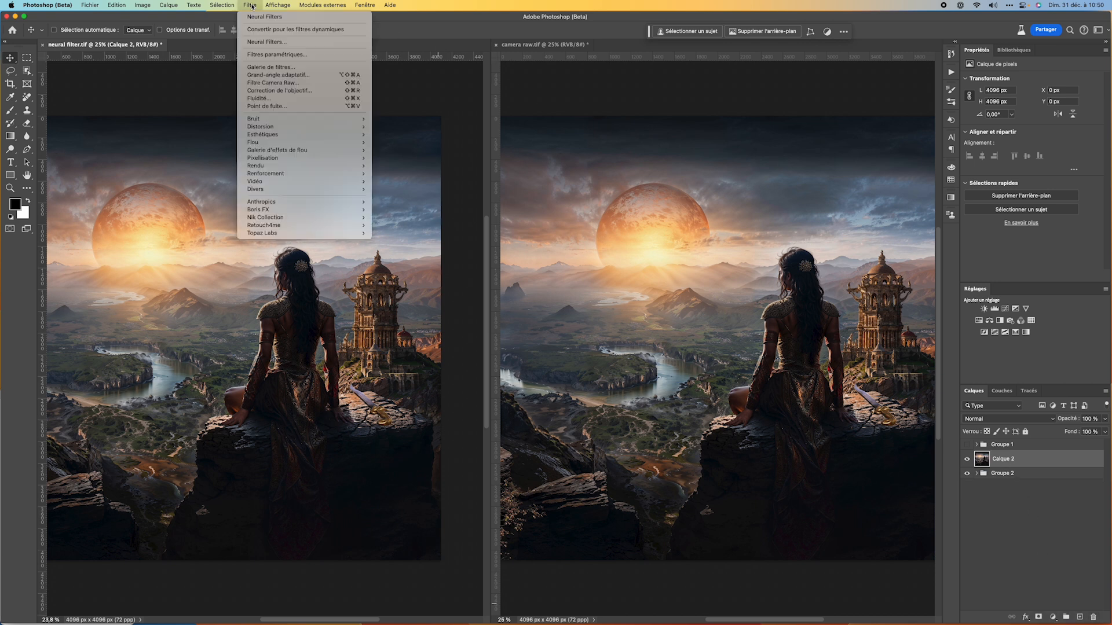
left_click(260, 43)
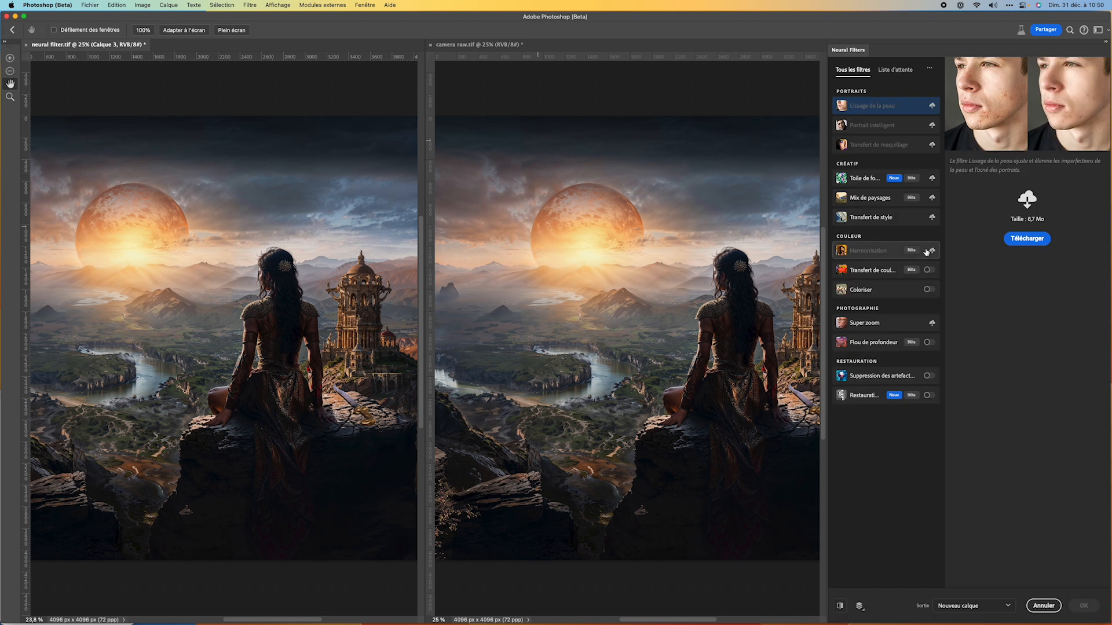
left_click(885, 343)
left_click(929, 342)
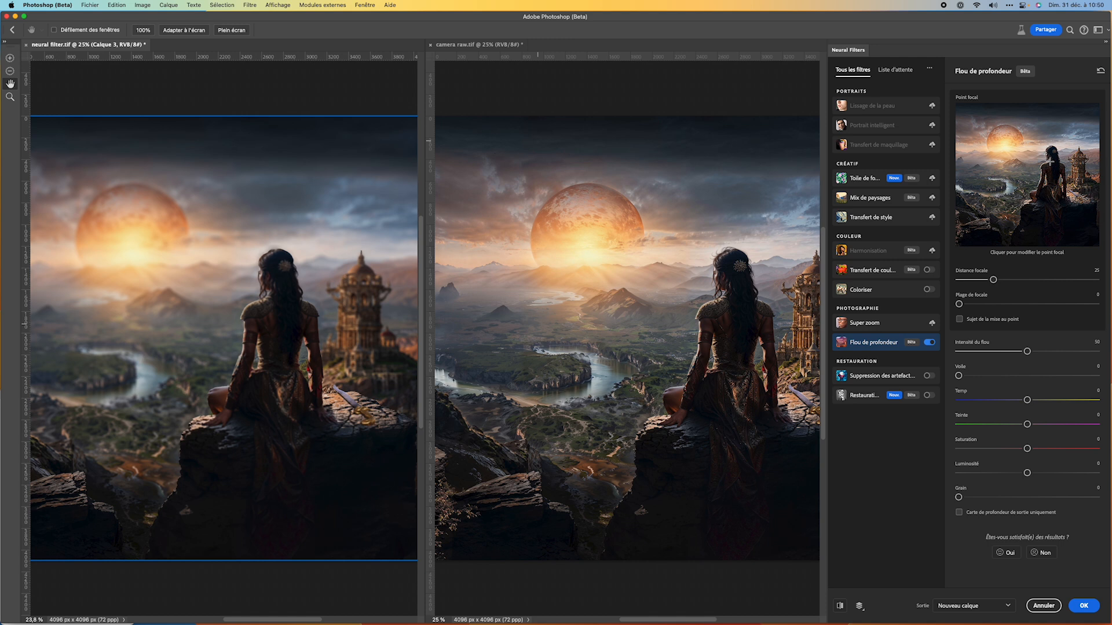
left_click(1052, 175)
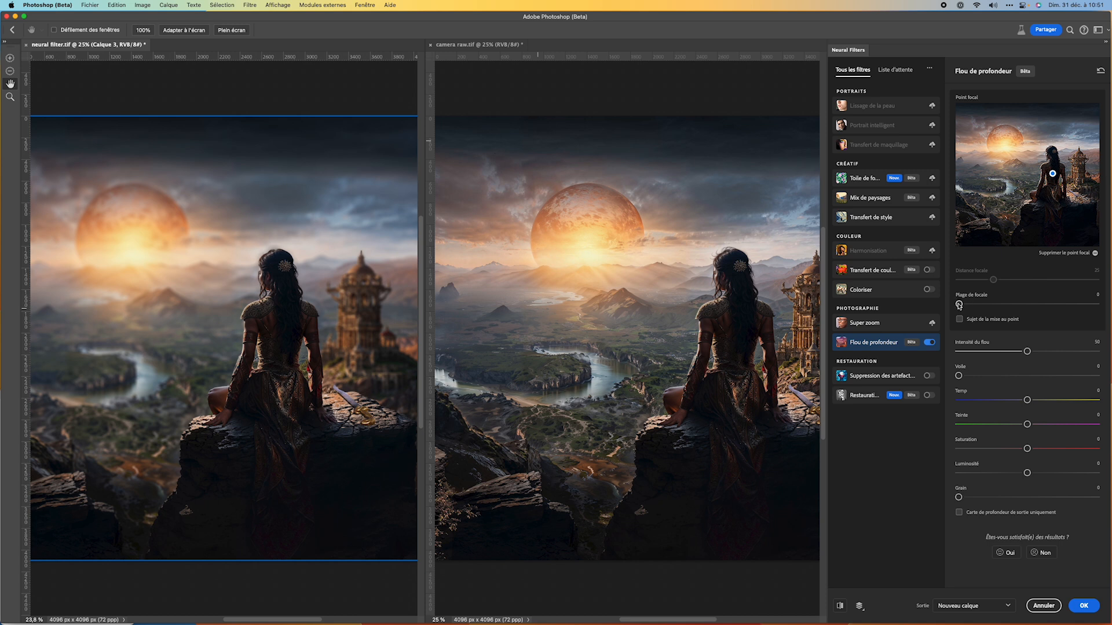
Adjust the depth blur to an Intensité du flou of 100 and a Plage de focale of 1
left_click_drag(959, 304, 1033, 305)
left_click_drag(1027, 352, 1003, 355)
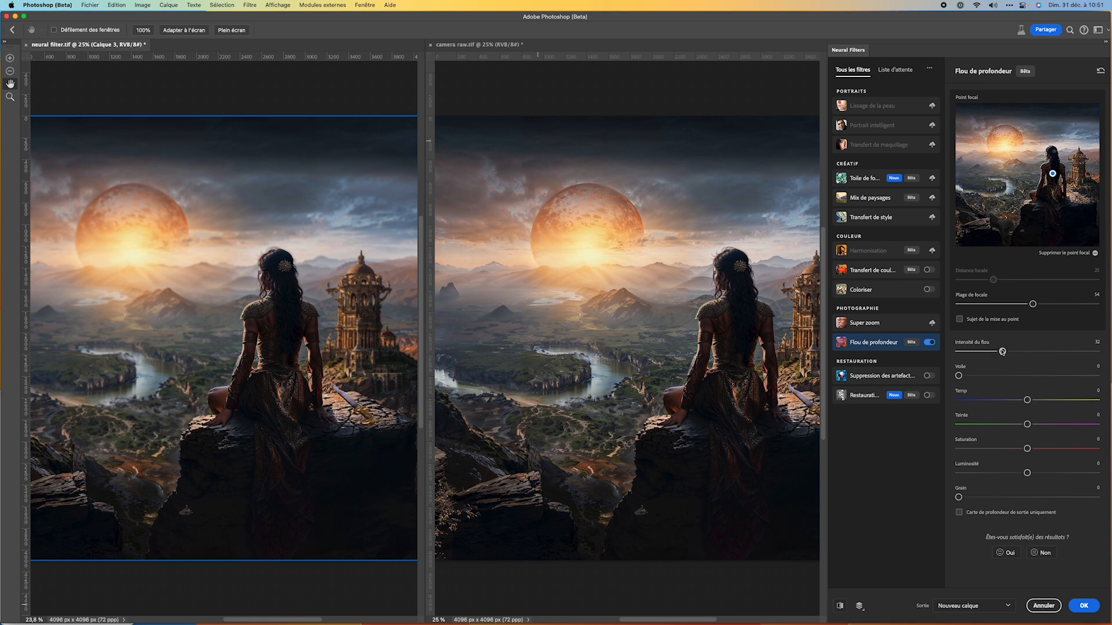
left_click_drag(1002, 351, 1108, 349)
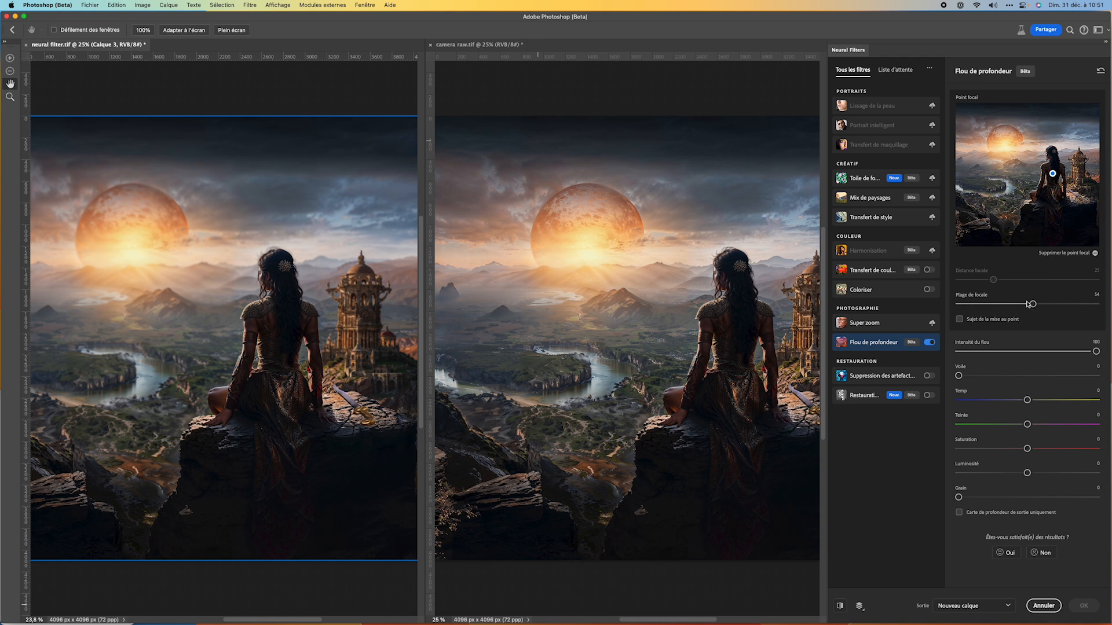
left_click_drag(1032, 305, 970, 303)
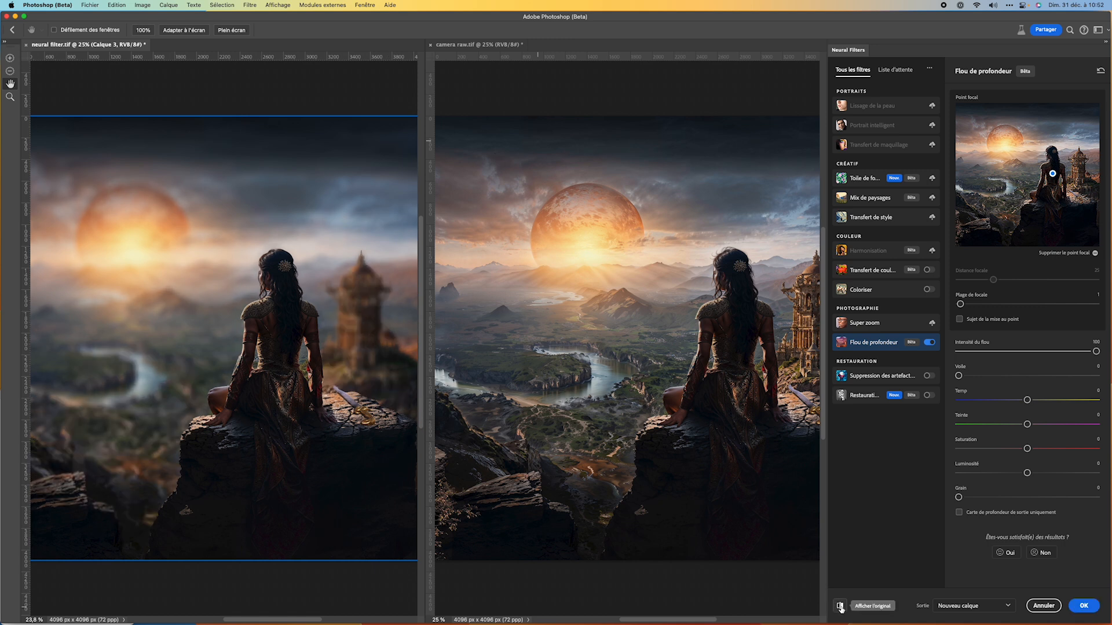
Compare the depth-blurred preview with the original image by toggling the original view
left_click(840, 606)
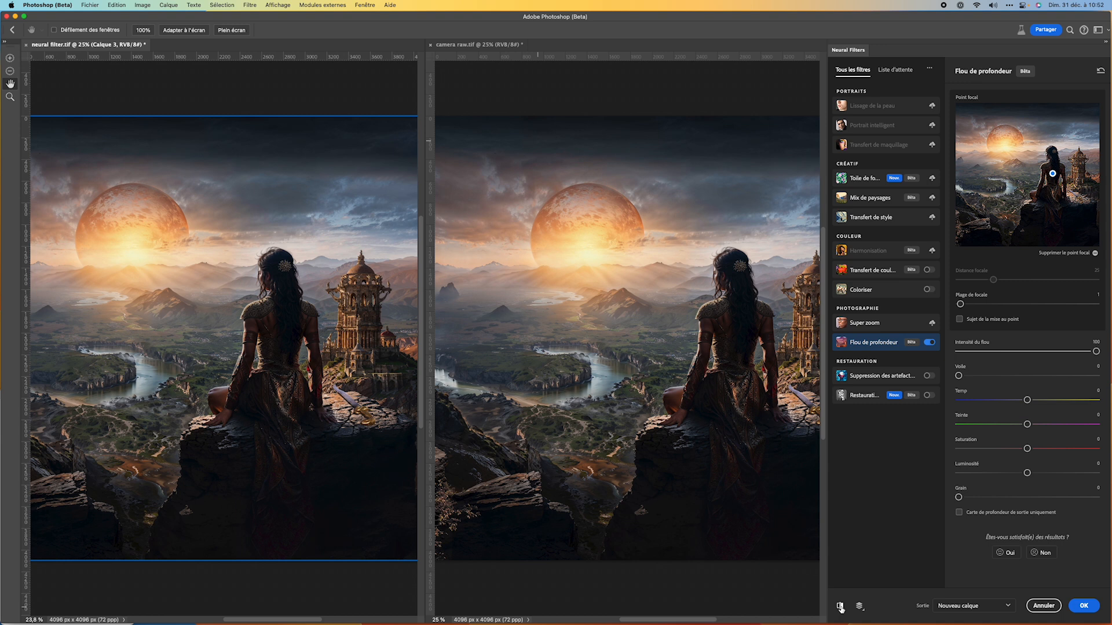
left_click(840, 606)
left_click(840, 607)
Turn on Sujet de la mise au point and set Intensité du flou to 29, Voile to 35 and Grain to 22
left_click(960, 321)
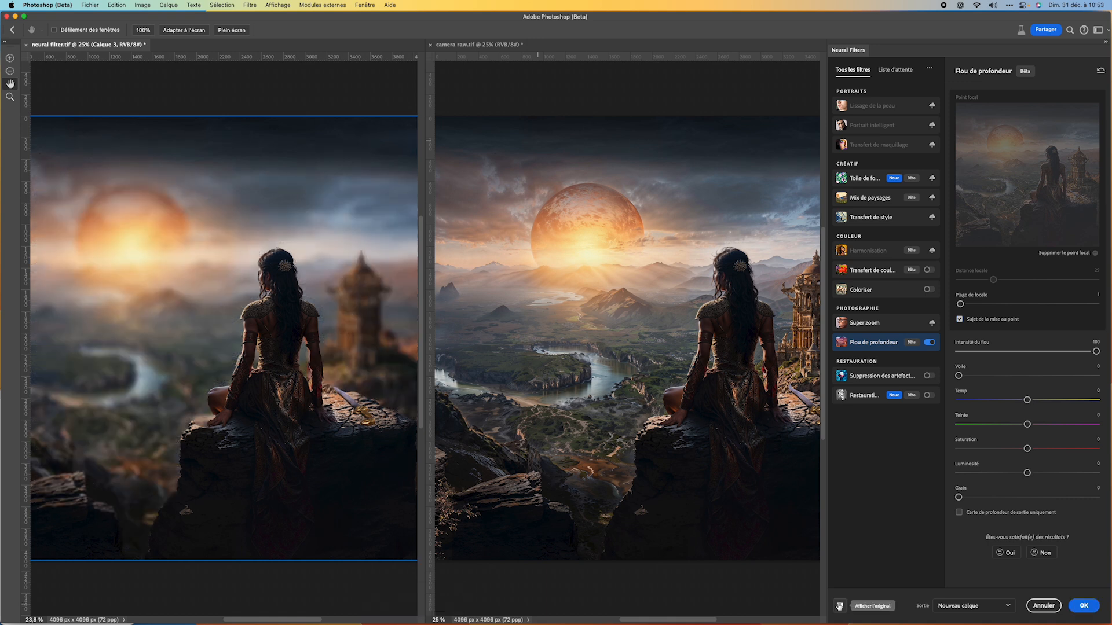
left_click_drag(1096, 352, 998, 352)
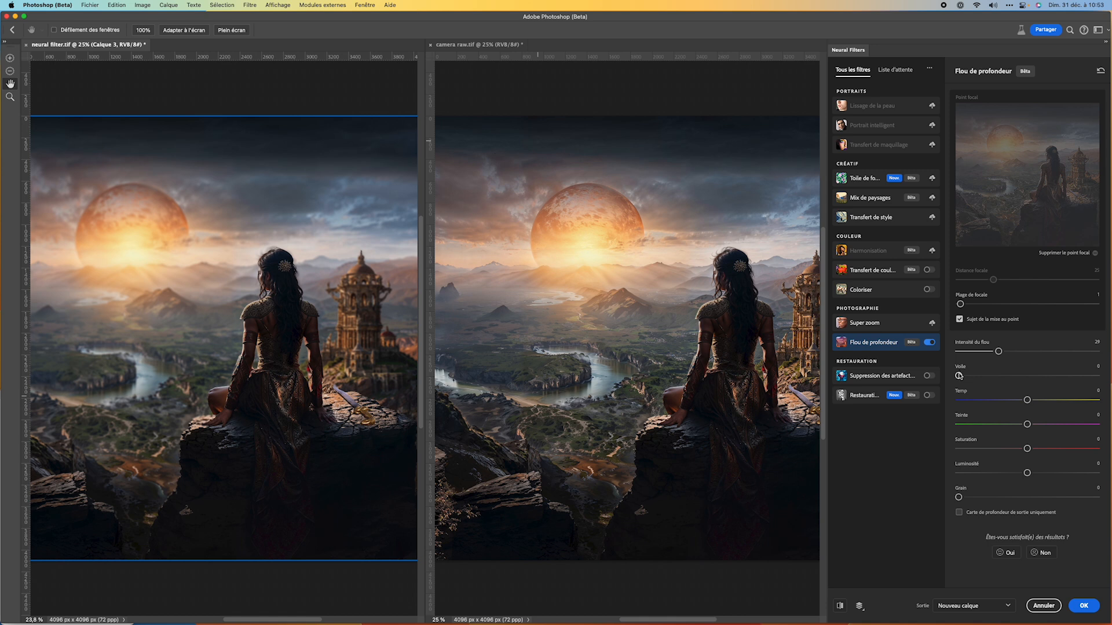
left_click_drag(959, 376, 1007, 375)
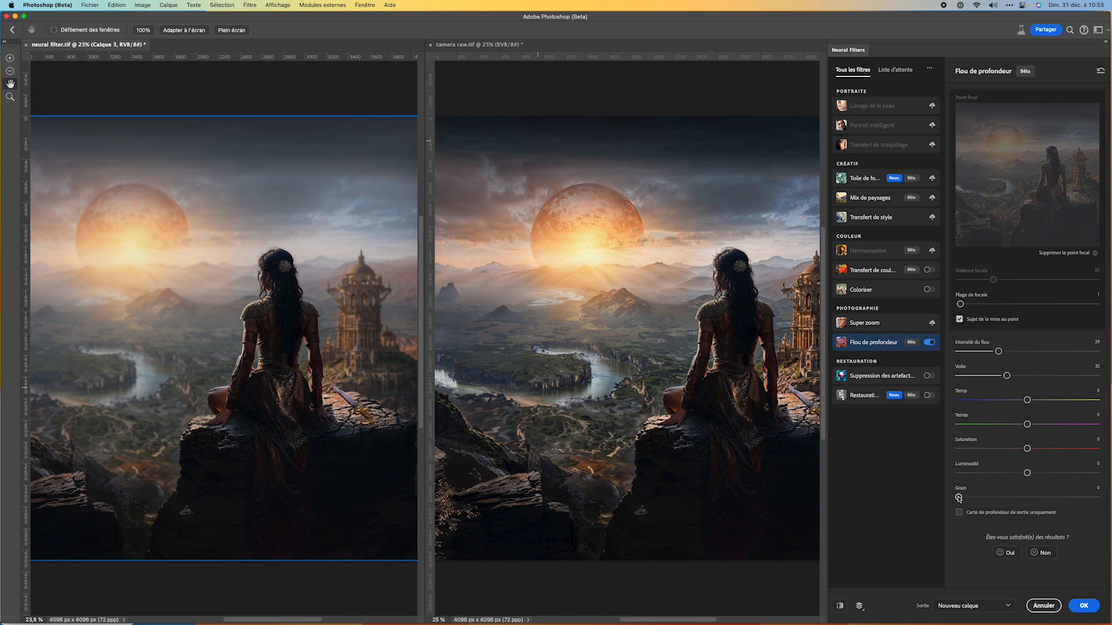
left_click_drag(959, 498, 989, 497)
Output the depth blur as a Filtre dynamique and apply it to Calque 2
left_click(977, 607)
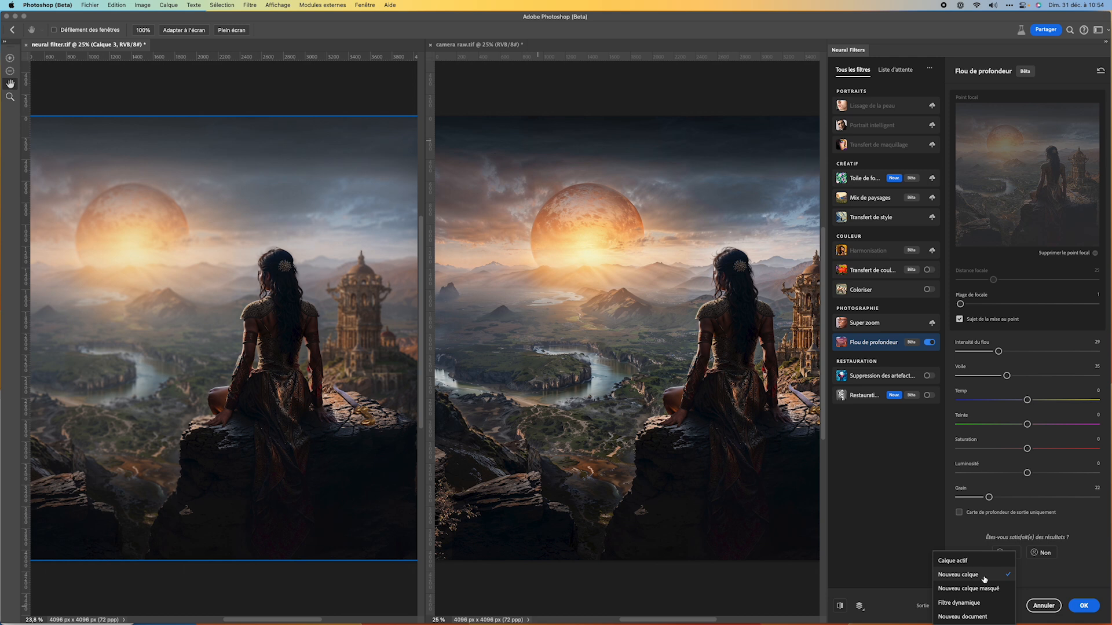
left_click(962, 604)
left_click(1084, 605)
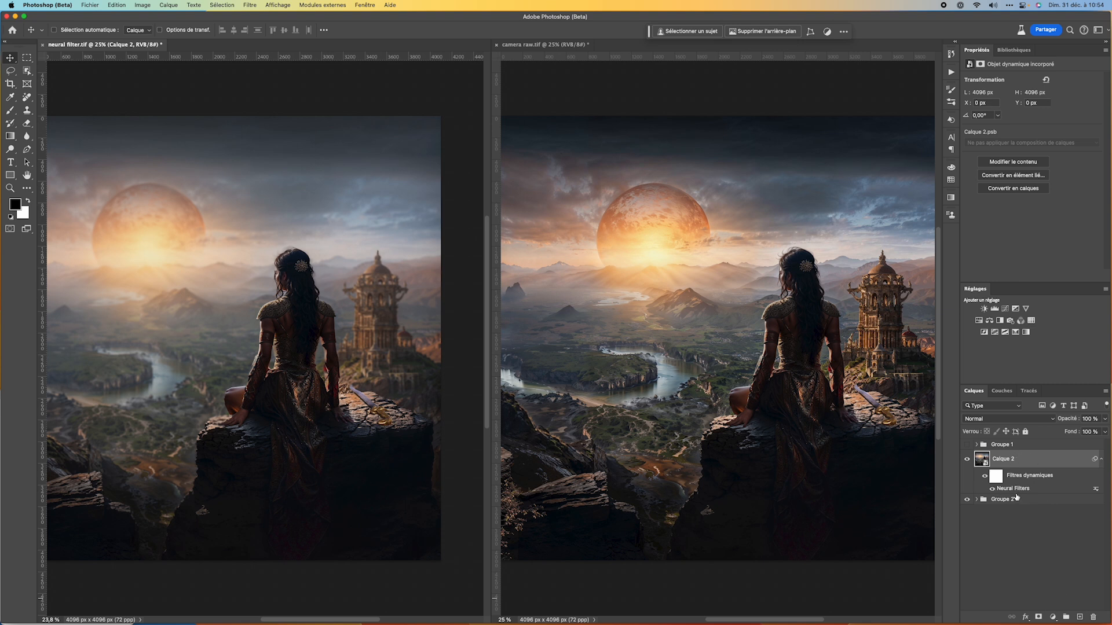
In camera raw.tif, stamp all visible layers onto a new layer above Niveaux 3 at the top of Groupe 2
left_click(521, 45)
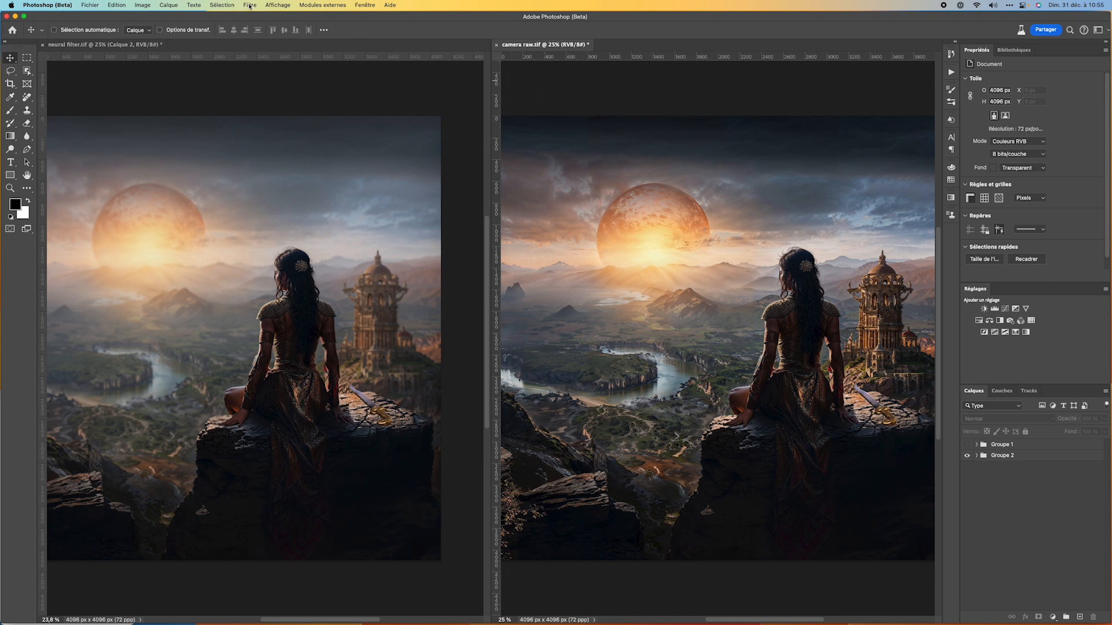
left_click(977, 456)
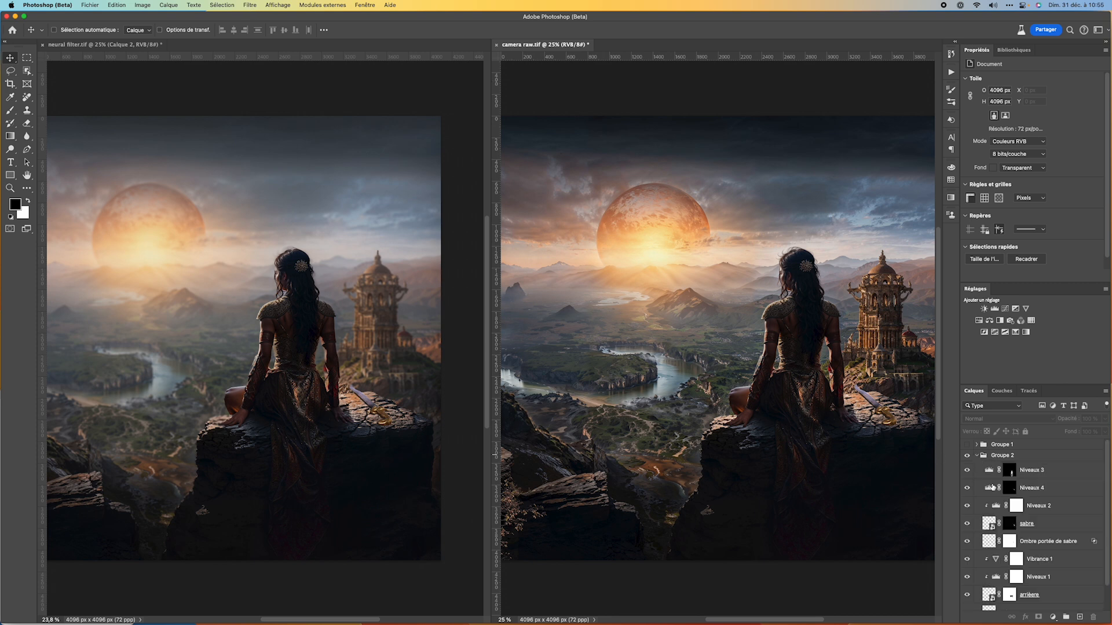
scroll(1104, 498, "down", 2)
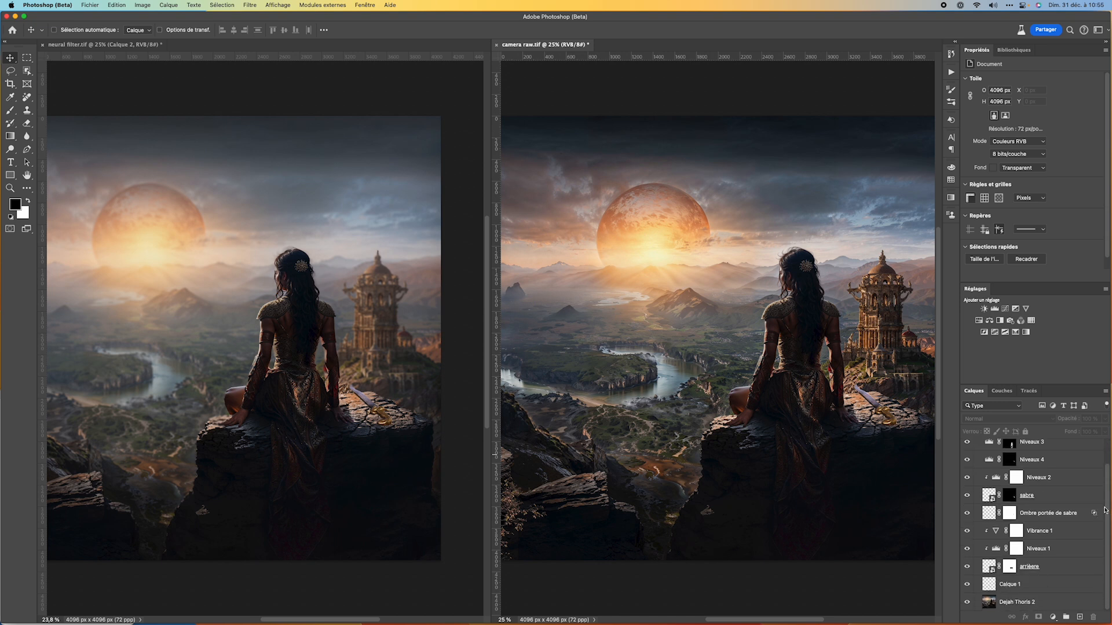
scroll(1103, 510, "up", 2)
left_click(1060, 474)
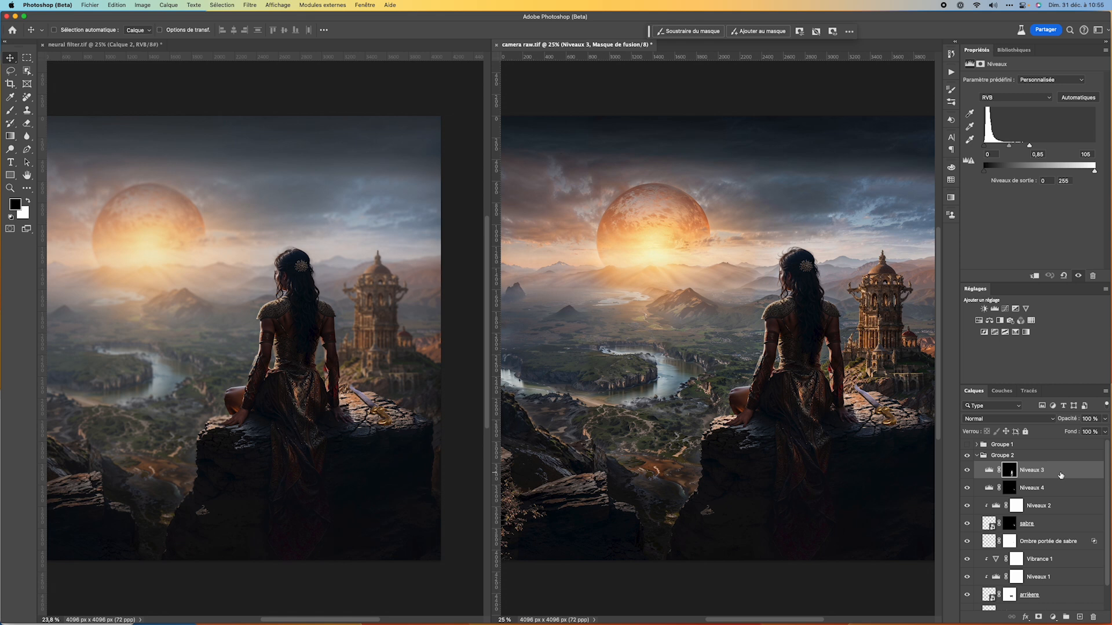
left_click(1105, 391)
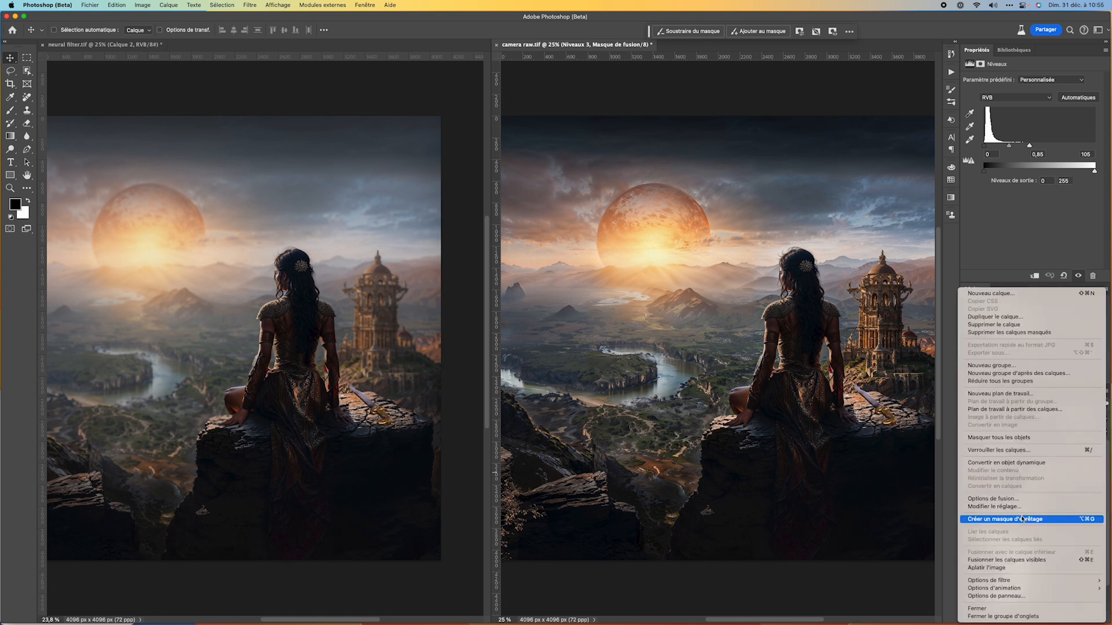
left_click(1009, 559, "alt")
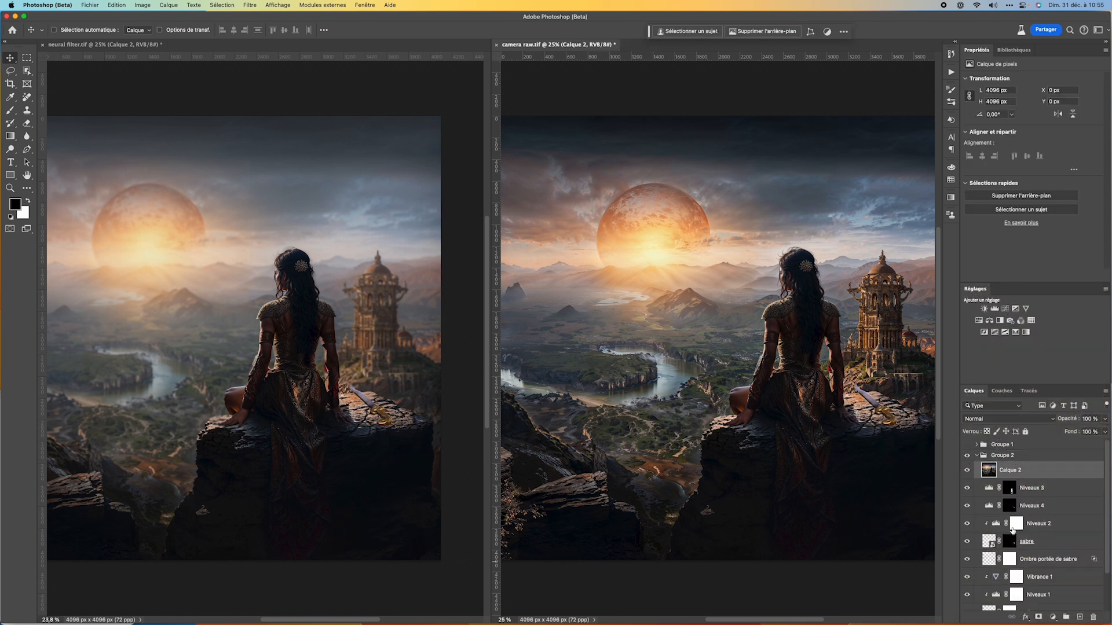
Convert the merged Calque 2 to a smart object and open it in the Camera Raw filter
right_click(1049, 470)
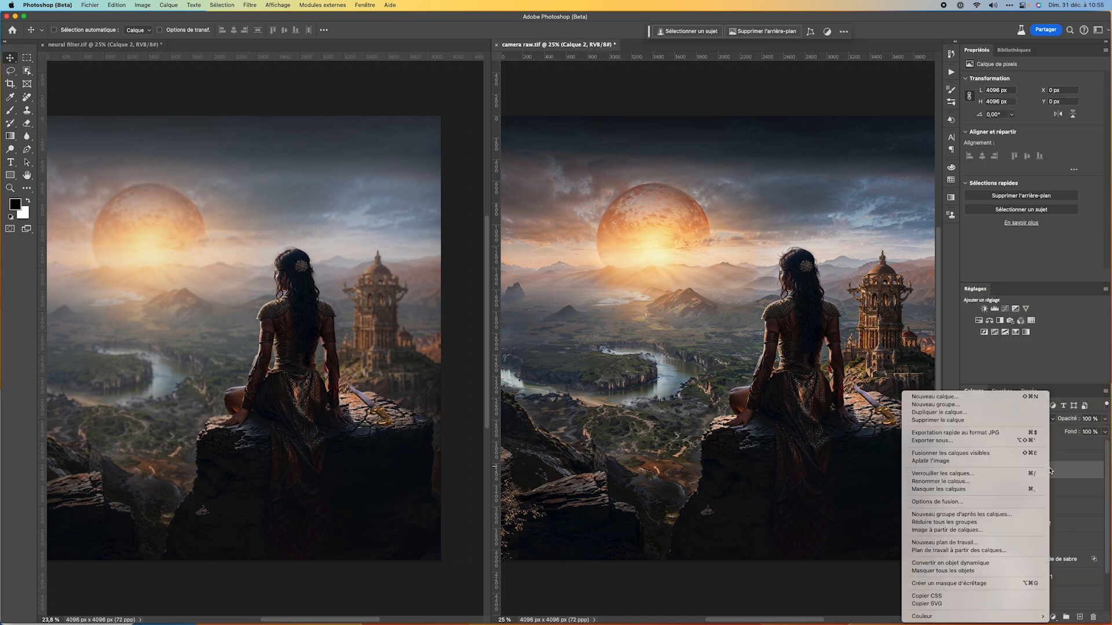
left_click(964, 564)
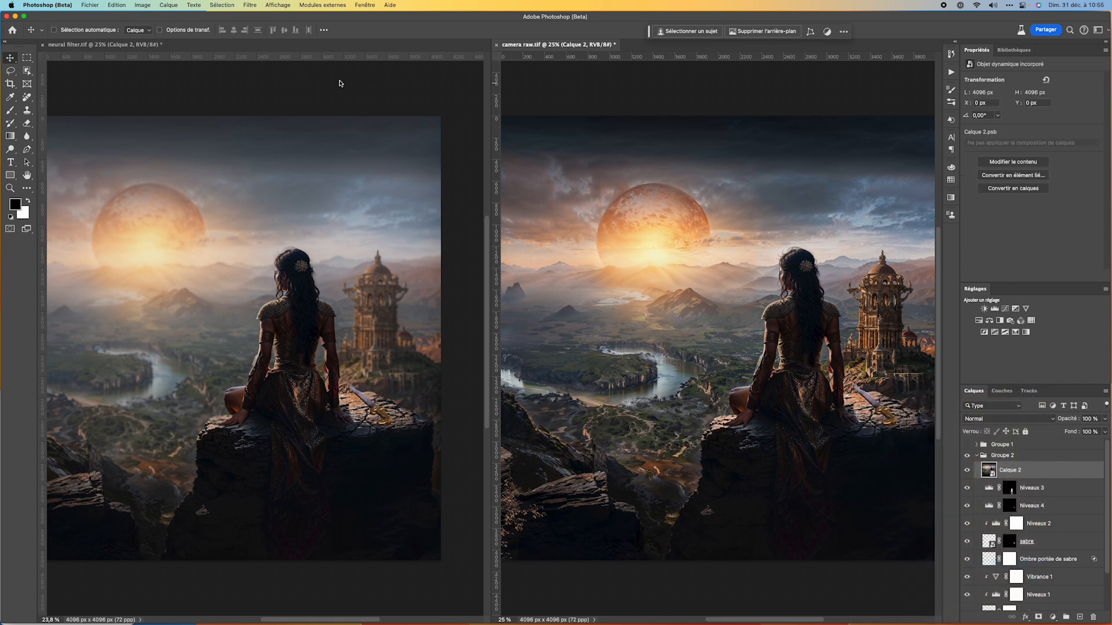
left_click(249, 6)
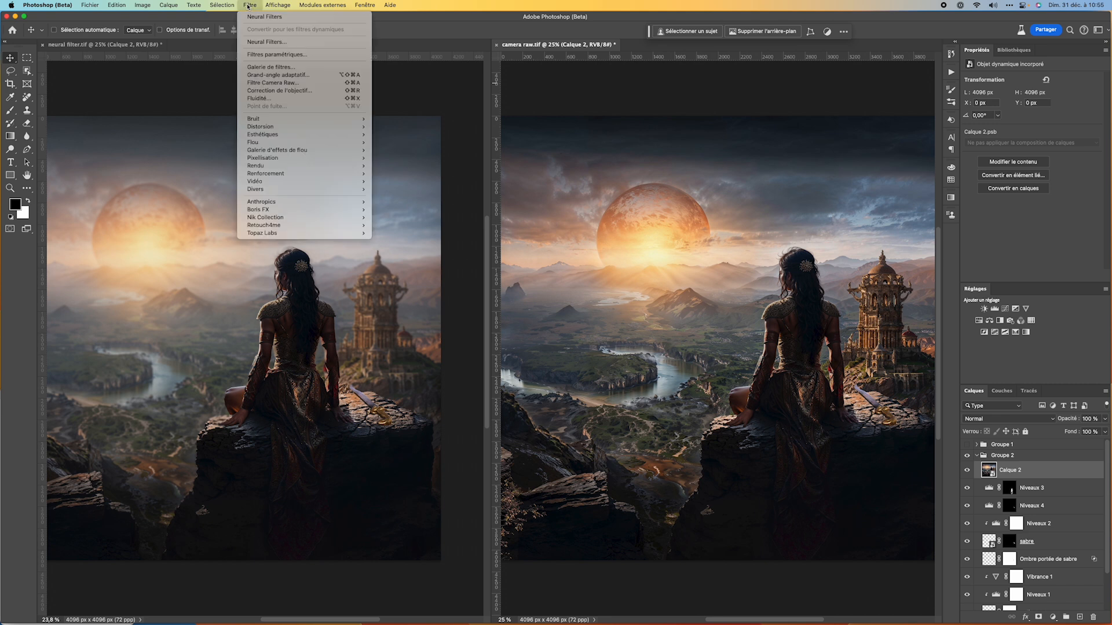
left_click(273, 82)
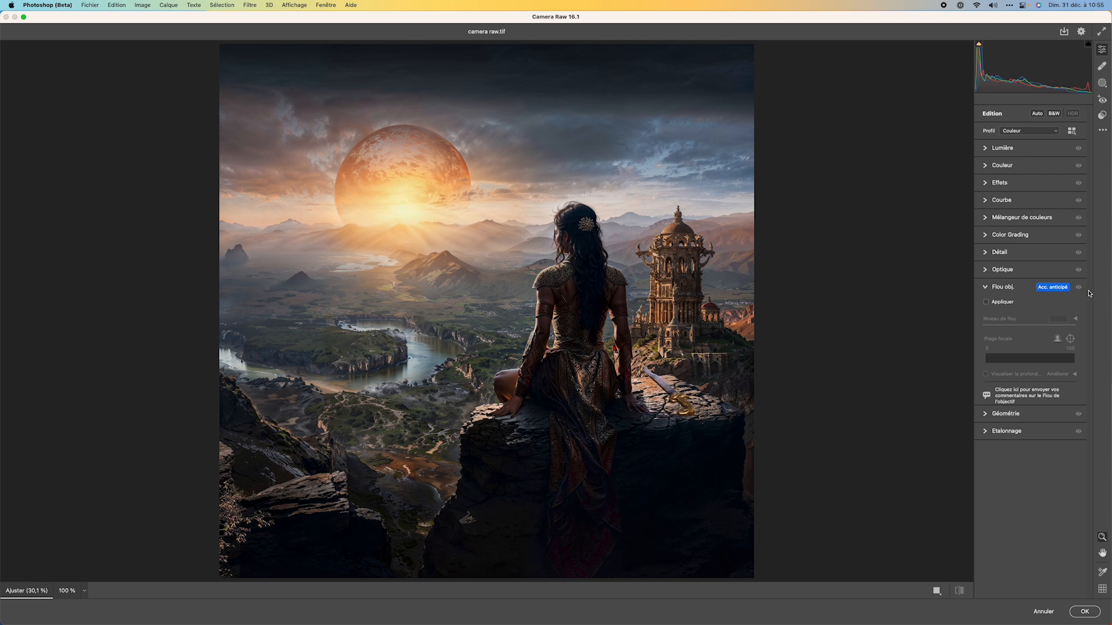
Apply Flou obj. and extend the far end of the focal range while visualising the depth map
left_click(986, 302)
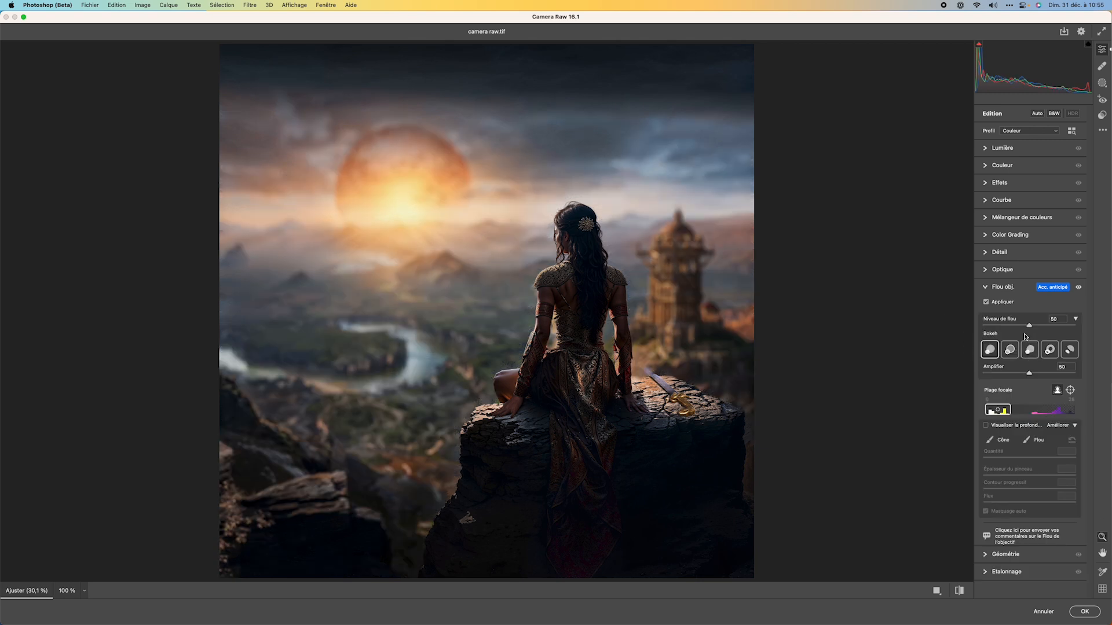
left_click(986, 426)
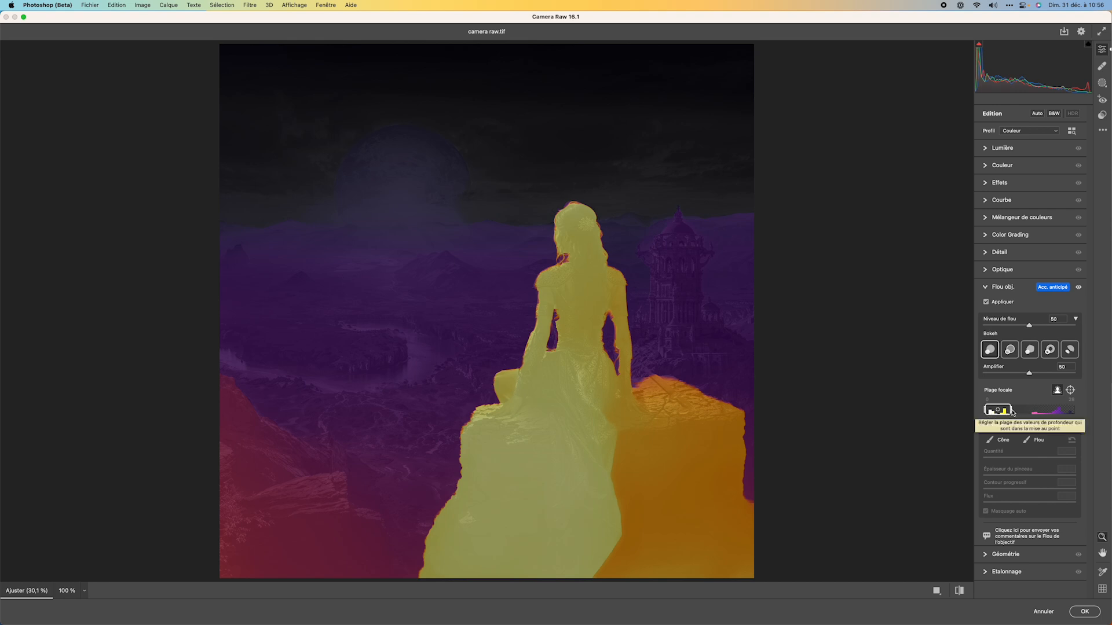
mouse_move(1012, 412)
left_mouse_down()
mouse_move(1025, 410)
mouse_move(997, 412)
mouse_move(1023, 411)
left_mouse_up()
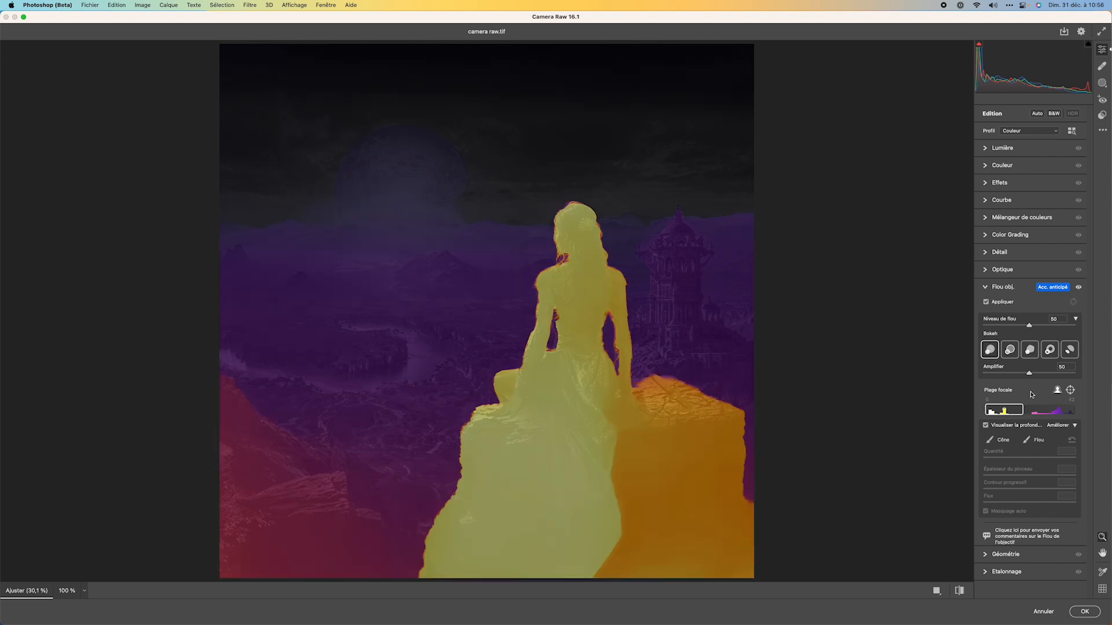
left_click(985, 425)
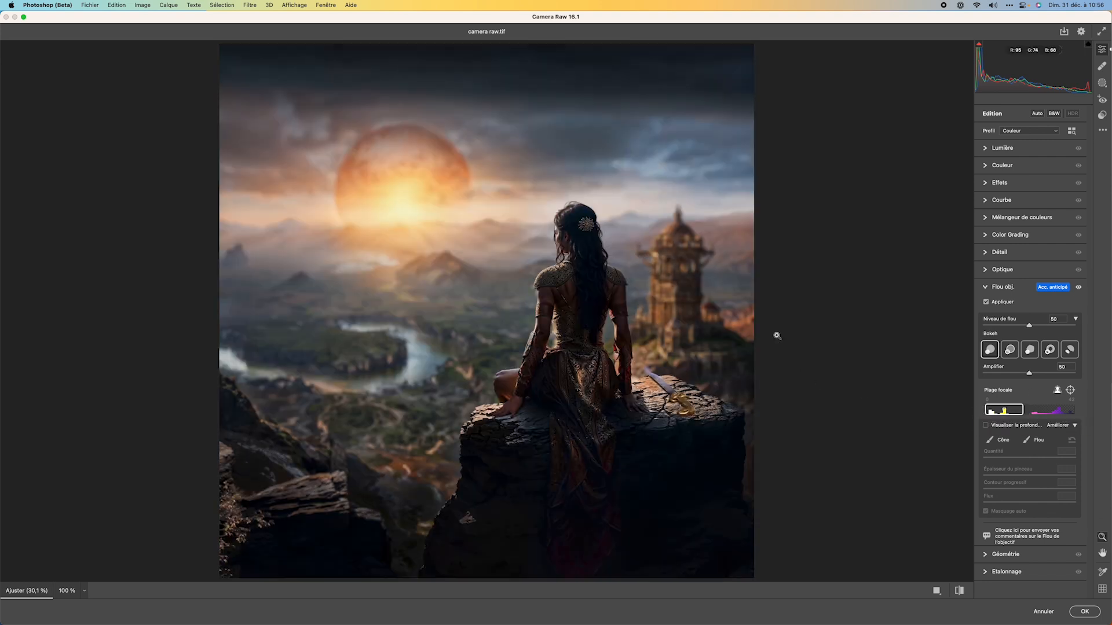
Set Niveau de flou to 19 and define the focal range by picking the seated woman's back
mouse_move(1023, 411)
left_mouse_down()
mouse_move(1052, 411)
mouse_move(1030, 411)
left_mouse_up()
left_click_drag(1029, 327, 1001, 328)
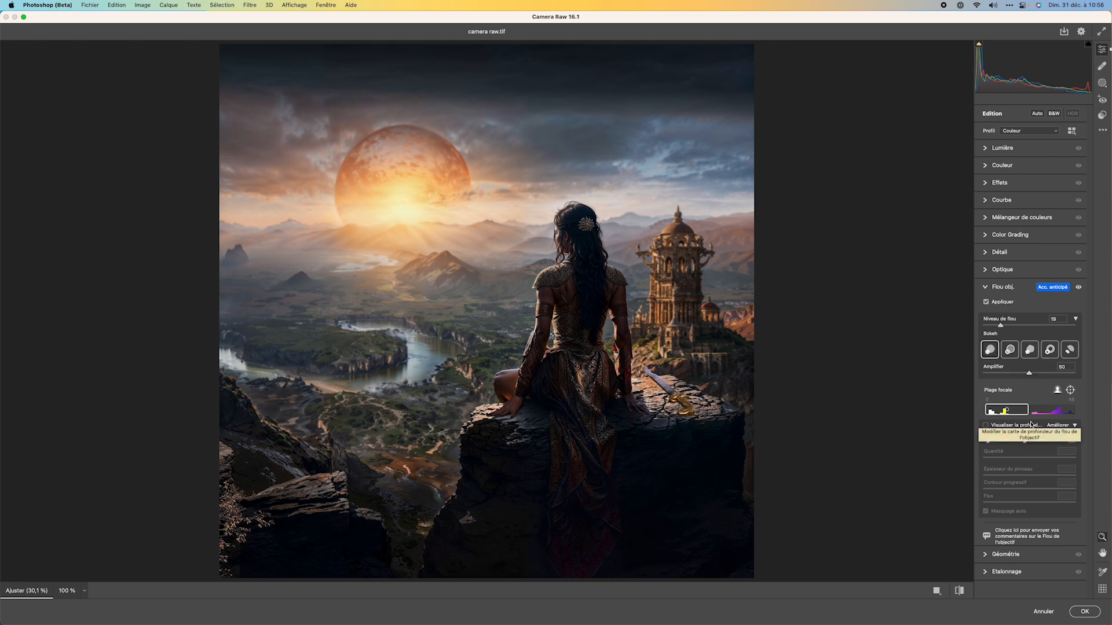
left_click(1071, 391)
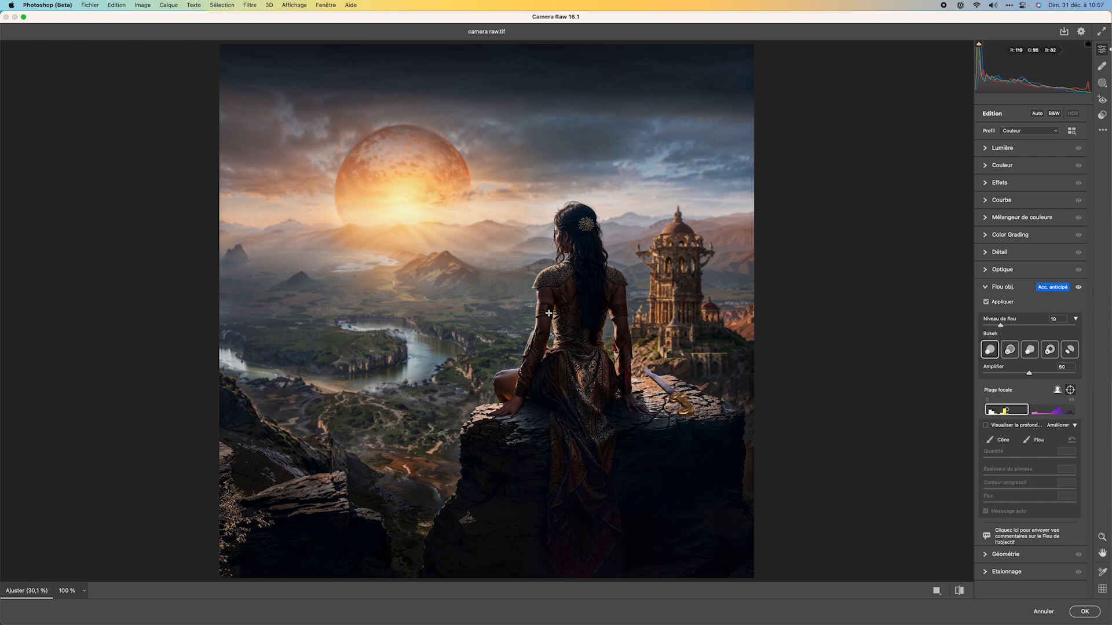
left_click(571, 312)
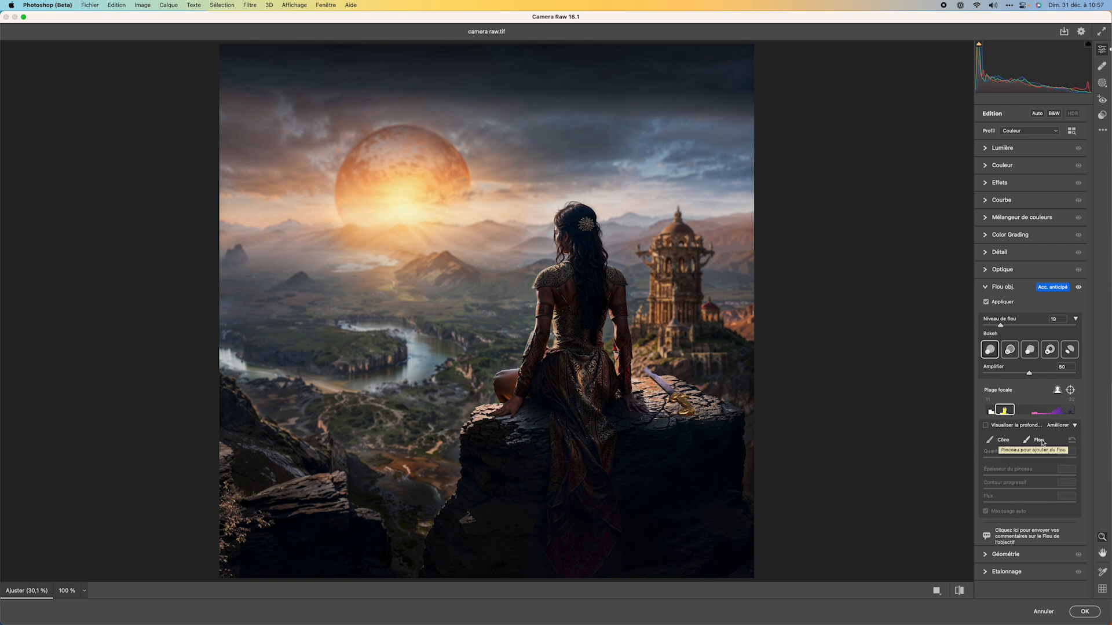
Try painting focus over the tower with the Cône brush at 100, and visualise the depth map
left_click(1000, 442)
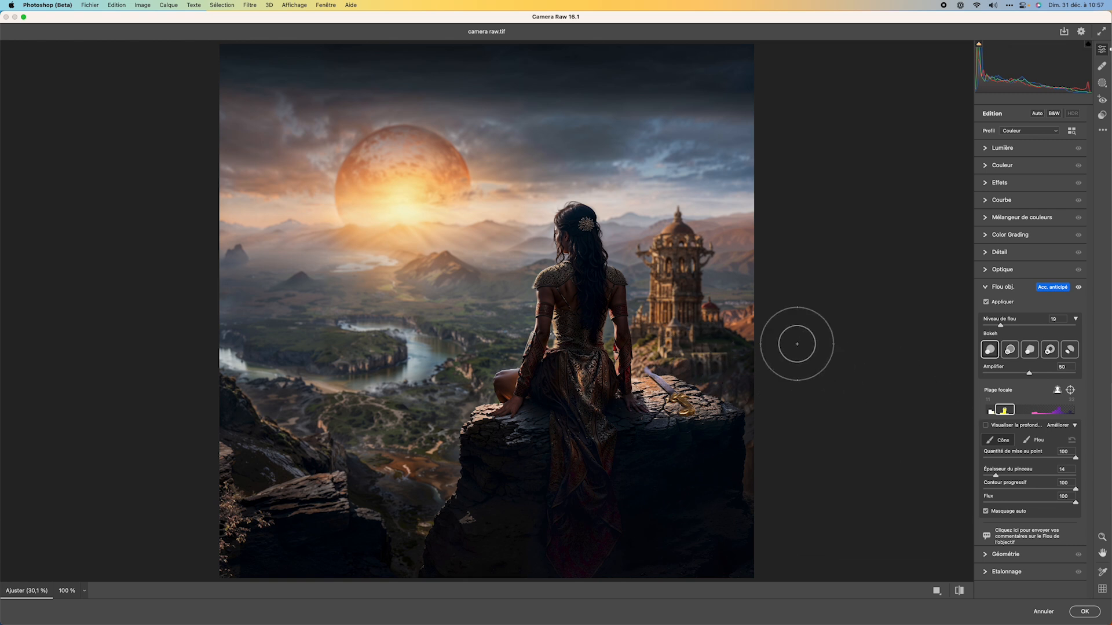
mouse_move(648, 342)
left_mouse_down()
mouse_move(733, 352)
mouse_move(676, 313)
mouse_move(689, 252)
left_mouse_up()
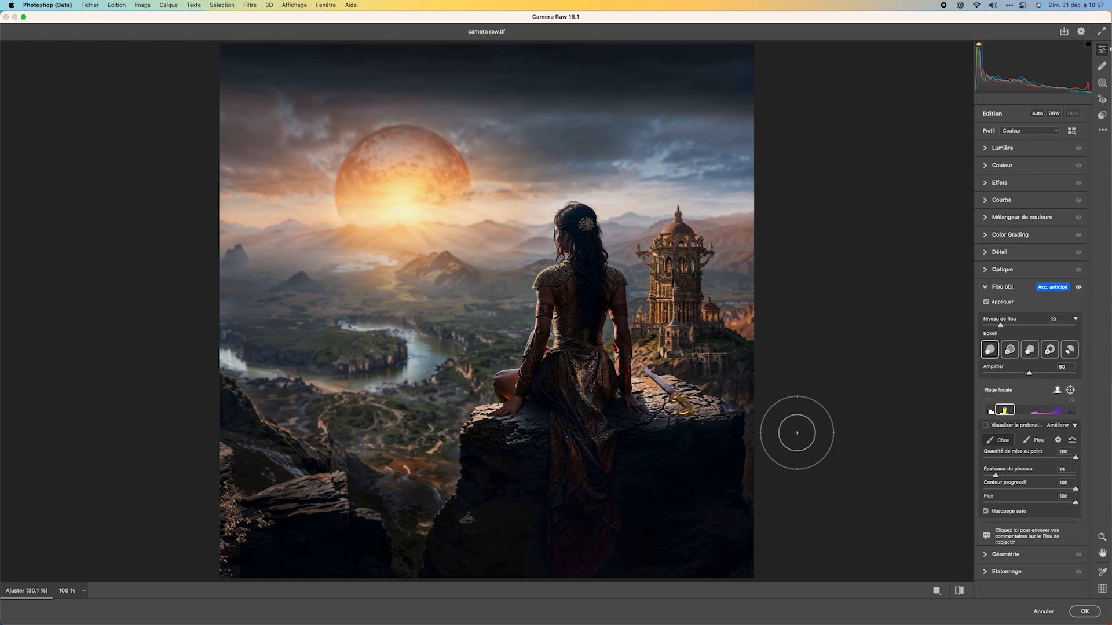
left_click(985, 425)
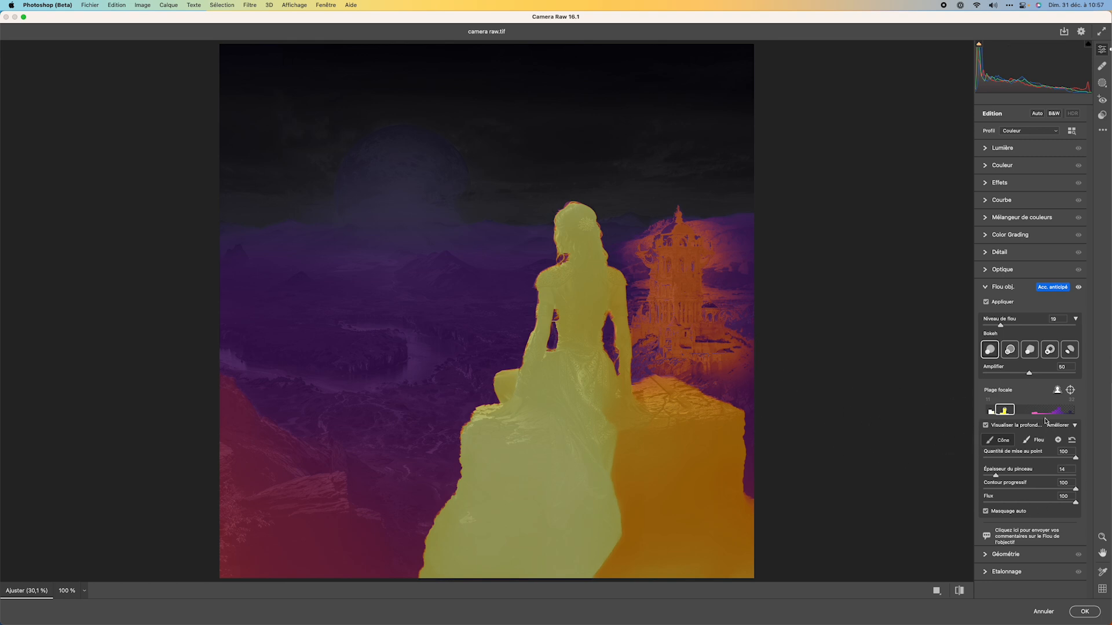
Try painting focus around the tower with Masquage auto turned off, and return to the normal image view
left_click(986, 511)
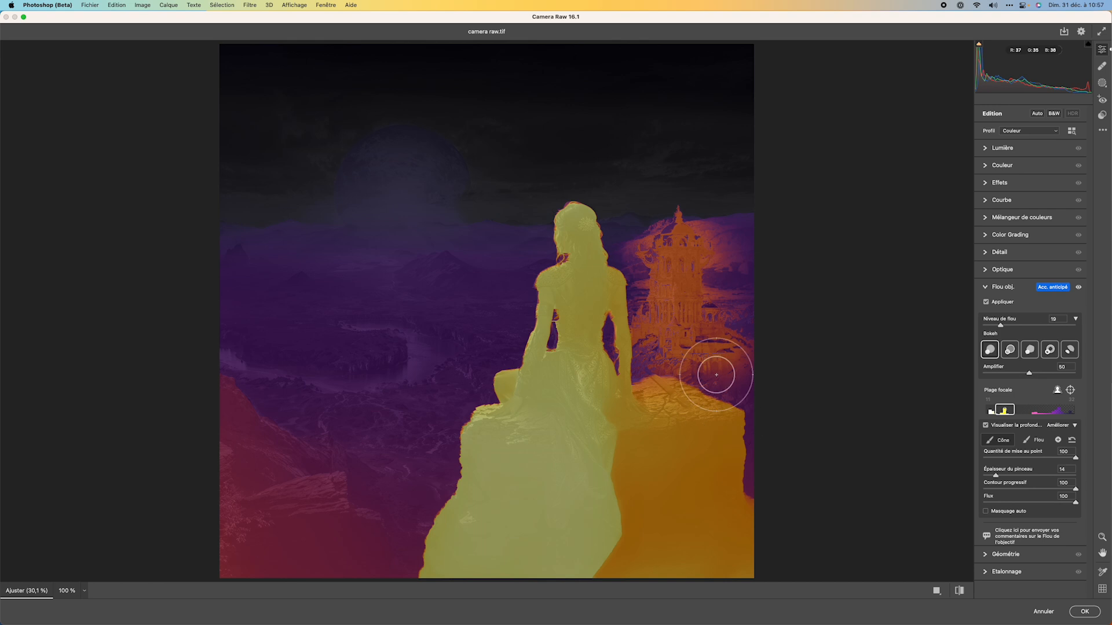
mouse_move(653, 243)
left_mouse_down()
mouse_move(675, 231)
mouse_move(657, 352)
mouse_move(756, 367)
mouse_move(722, 255)
mouse_move(777, 407)
left_mouse_up()
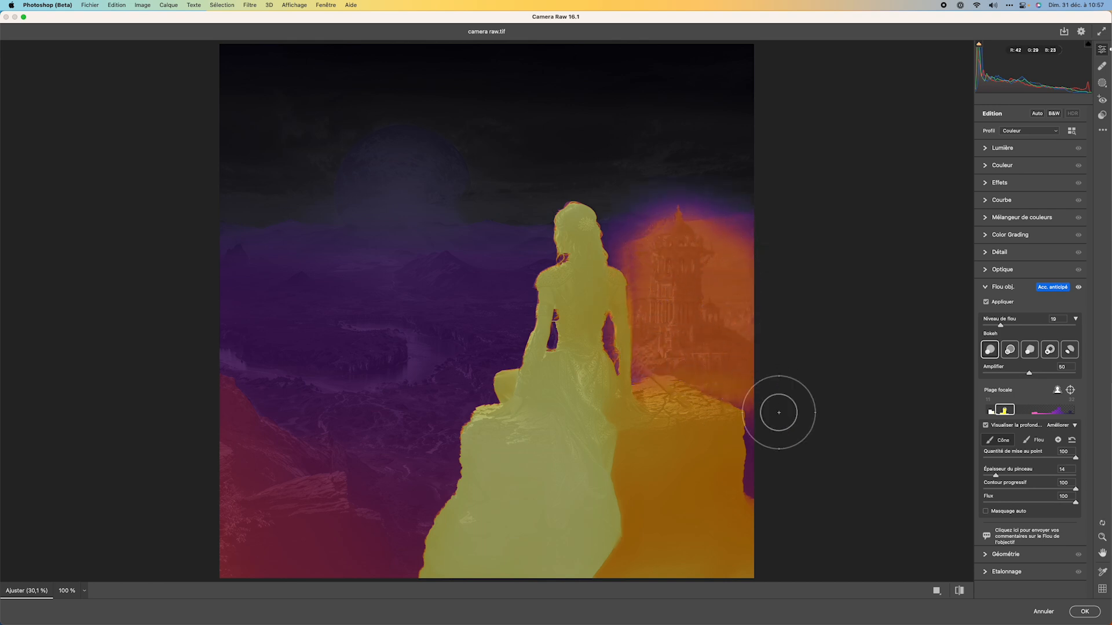
left_click(986, 426)
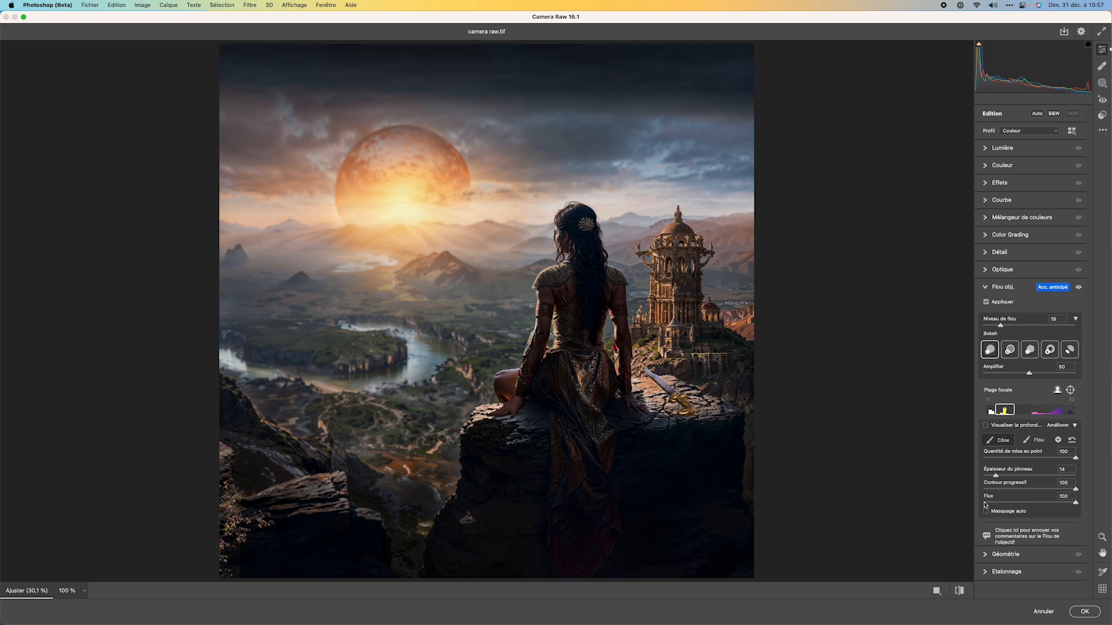
Undo the focus brush strokes on the tower while checking the depth map
left_click(986, 425)
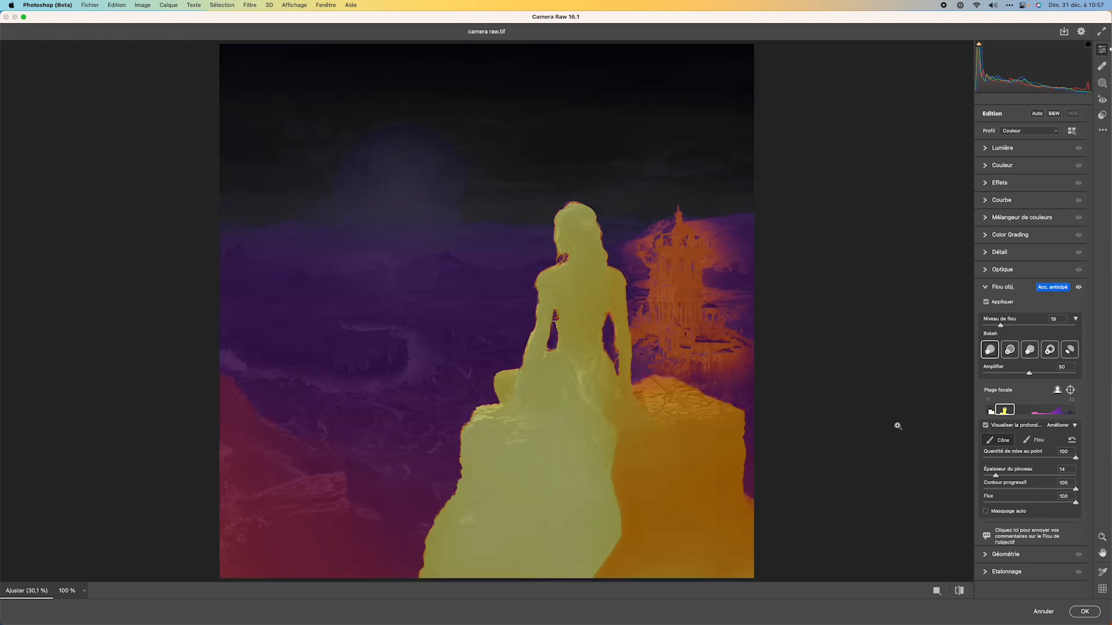
key("super+z")
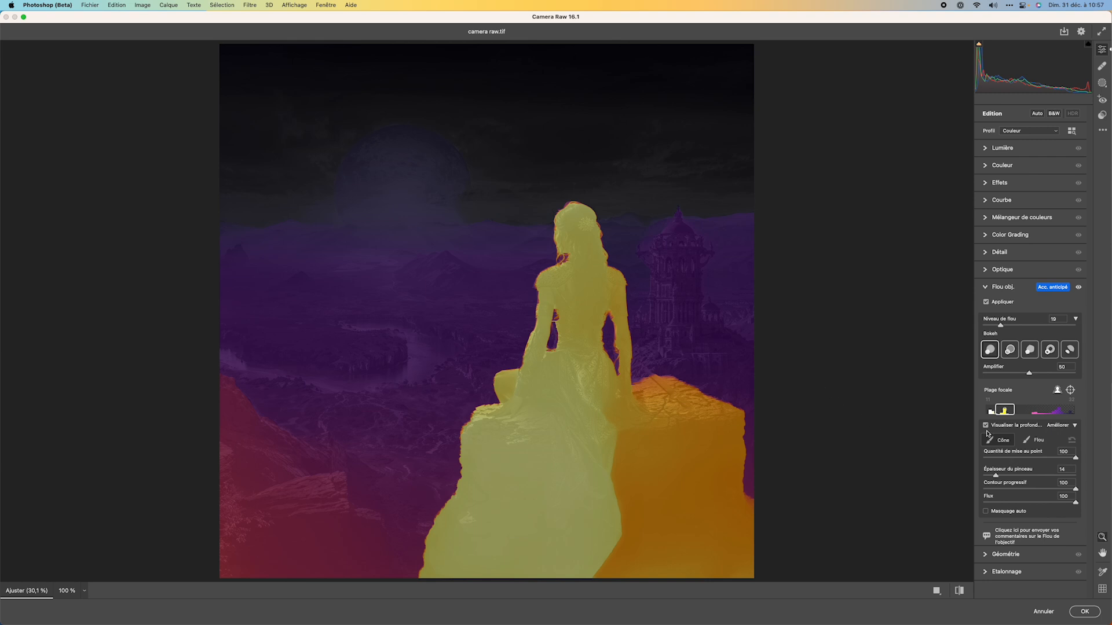
left_click(986, 427)
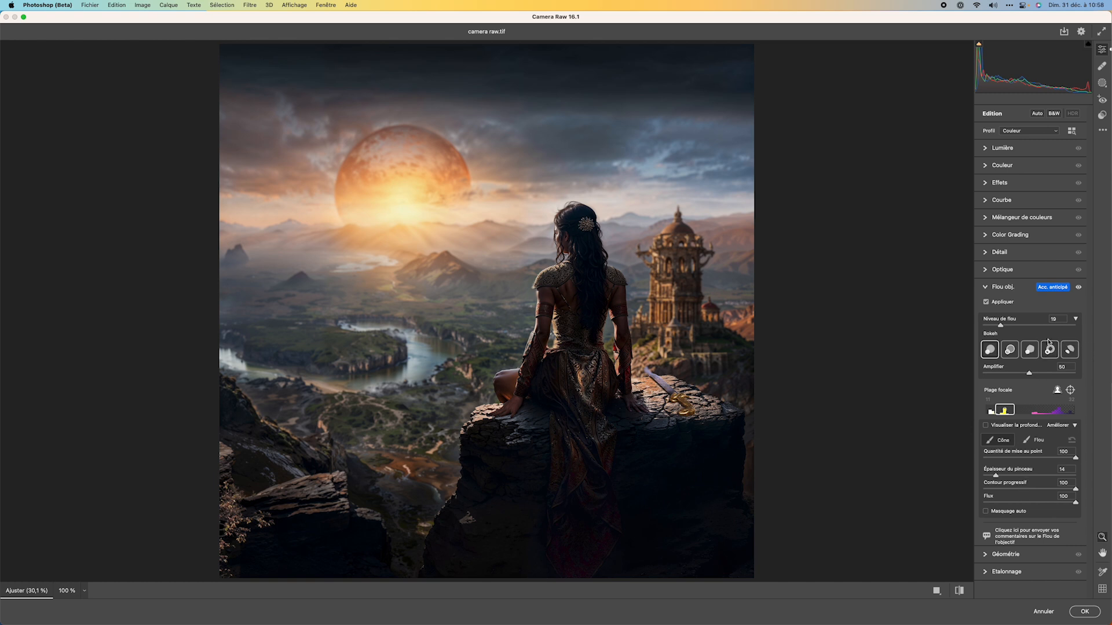
Try the other bokeh shapes in turn, including the five-blade shape, and finish on Œil de chat
left_click(1010, 349)
left_click(1035, 350)
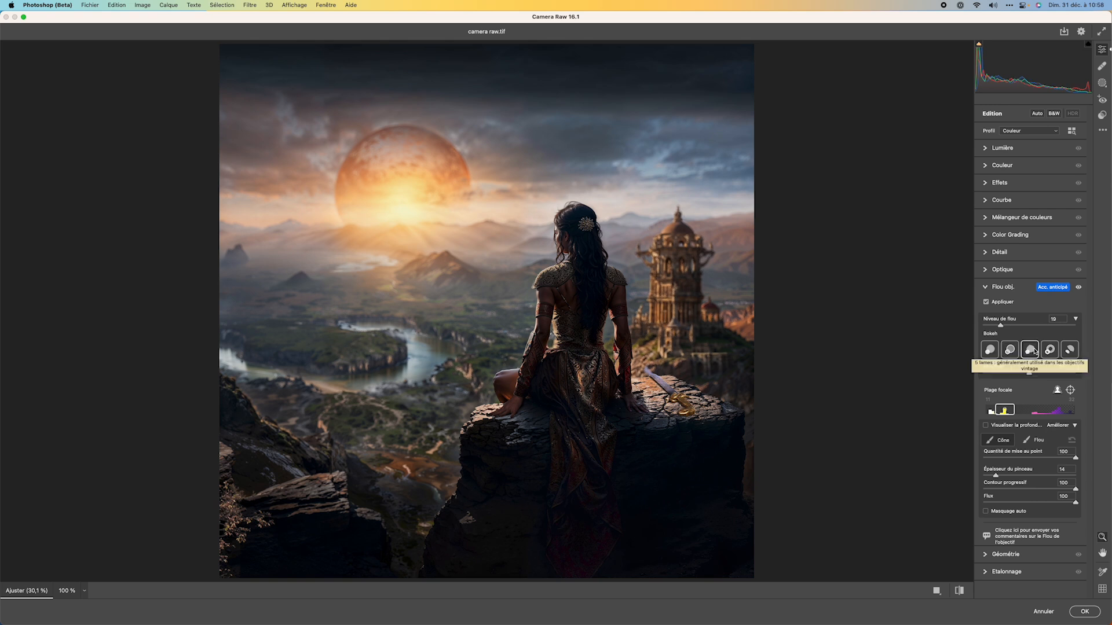
left_click(1050, 350)
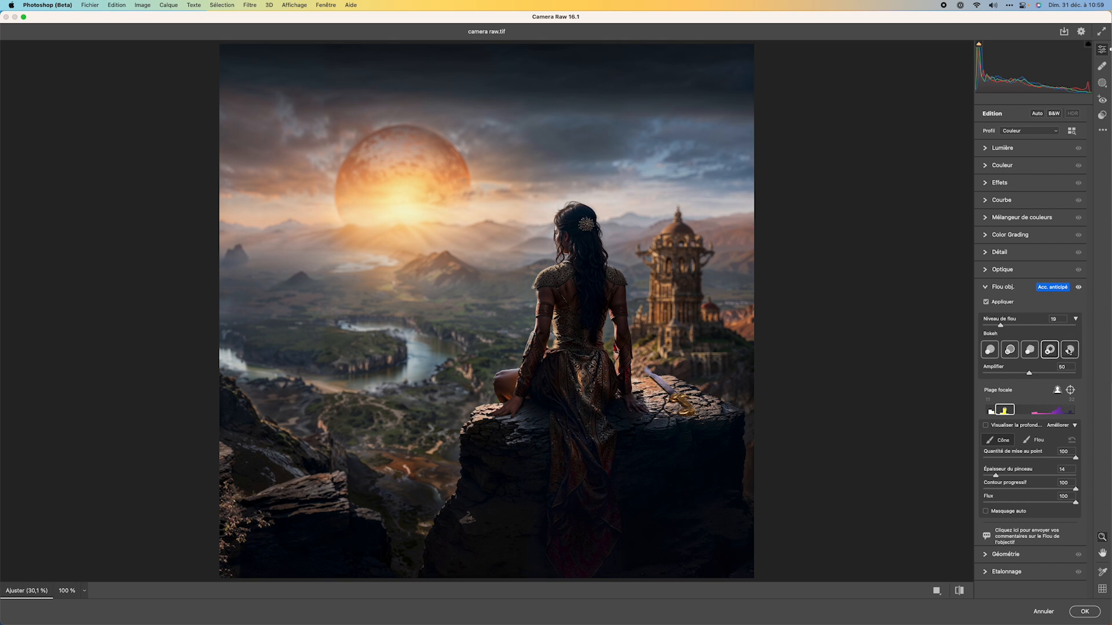
left_click(1069, 350)
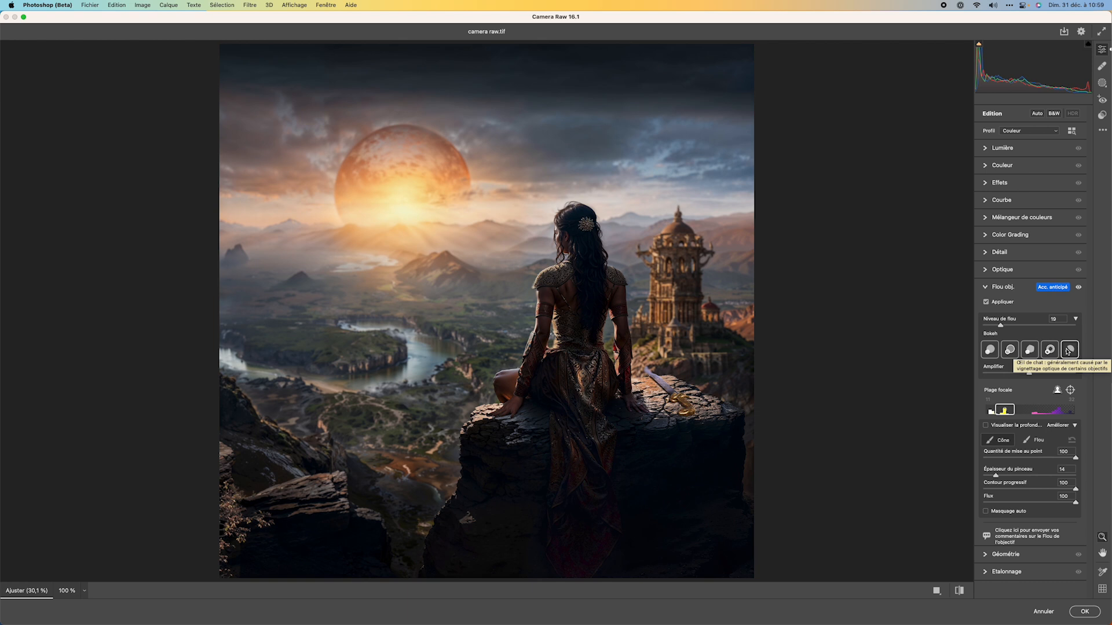
Set the lens blur's bokeh to the first shape and apply the Camera Raw filter to the image
left_click(989, 350)
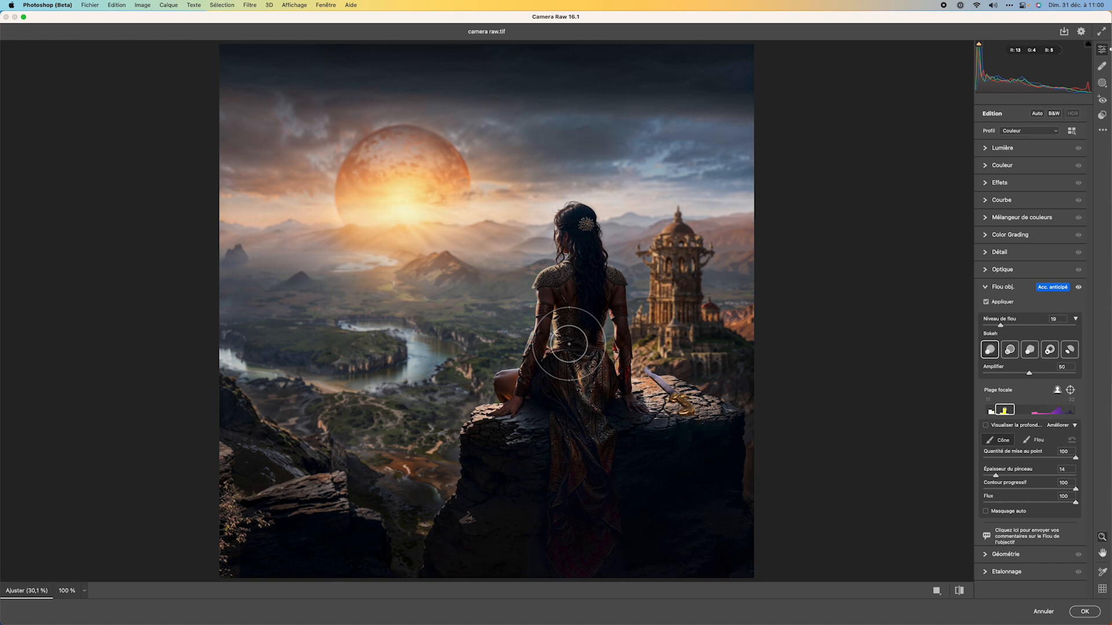
left_click(1085, 612)
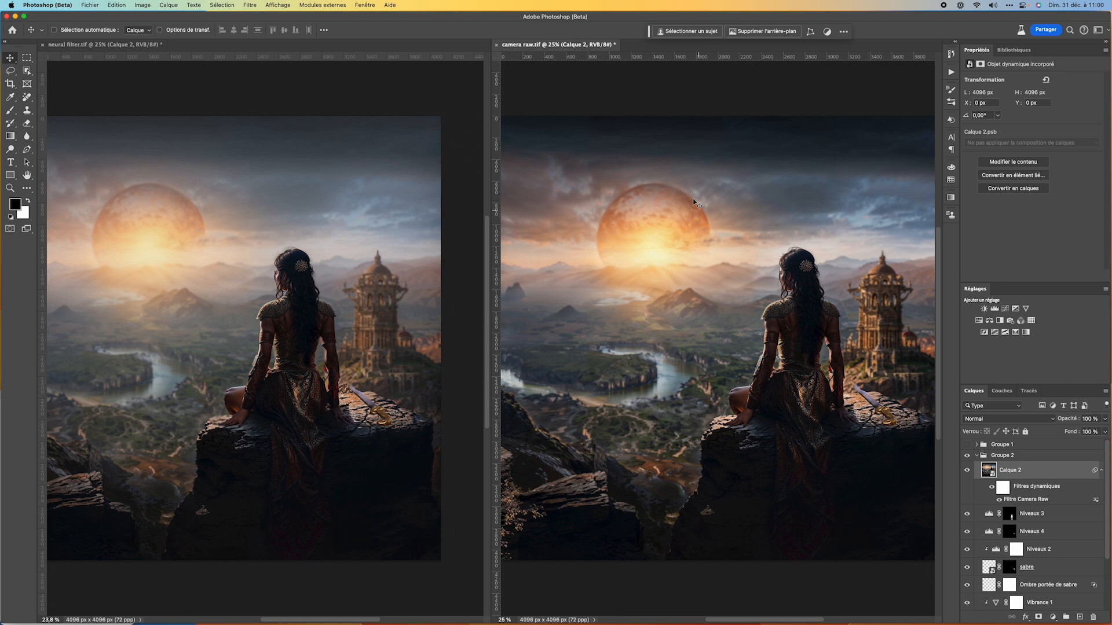
Close the camera raw.tif document, leaving only the neural filter.tif document open
left_click(496, 44)
left_click(566, 229)
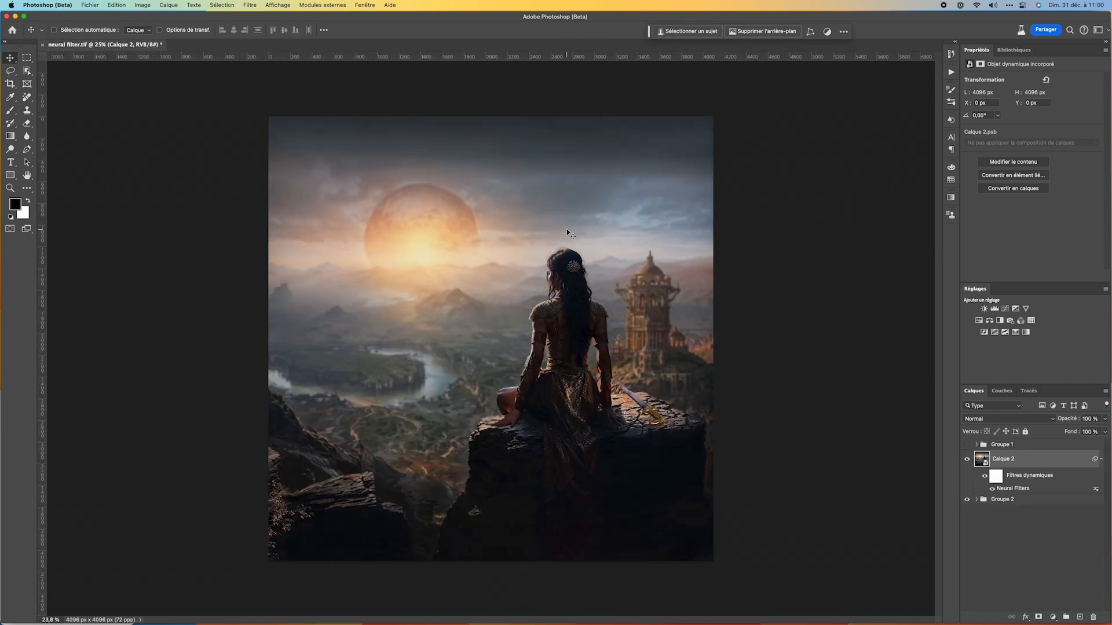
Hide the Neural Filters layer Calque 2, fit the image to the window, and show the title group Groupe 1
left_click(967, 460)
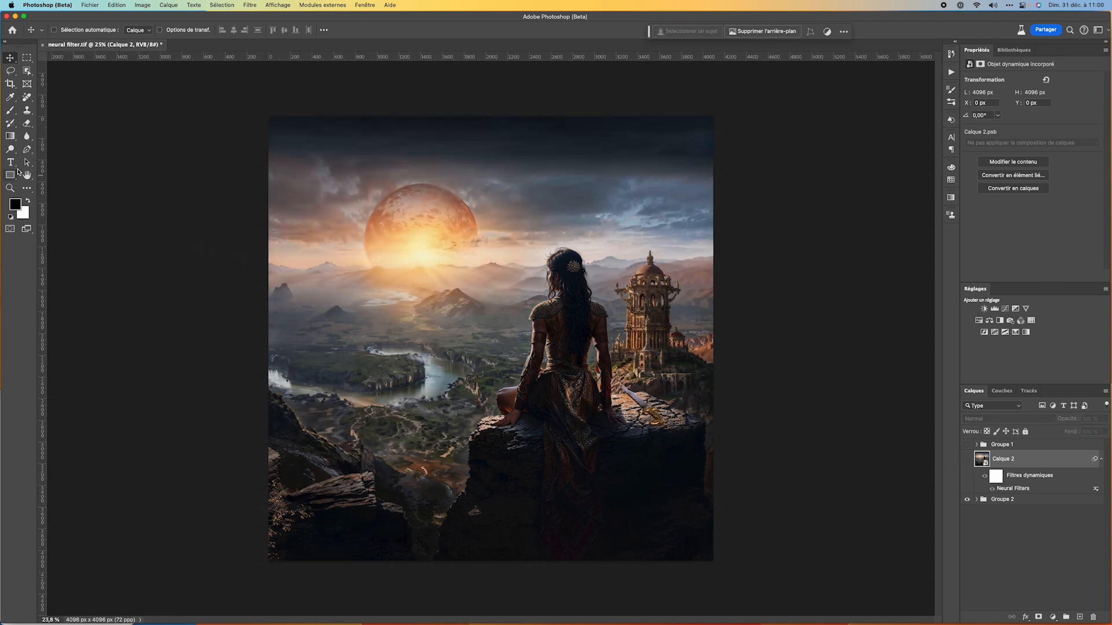
double_click(27, 175)
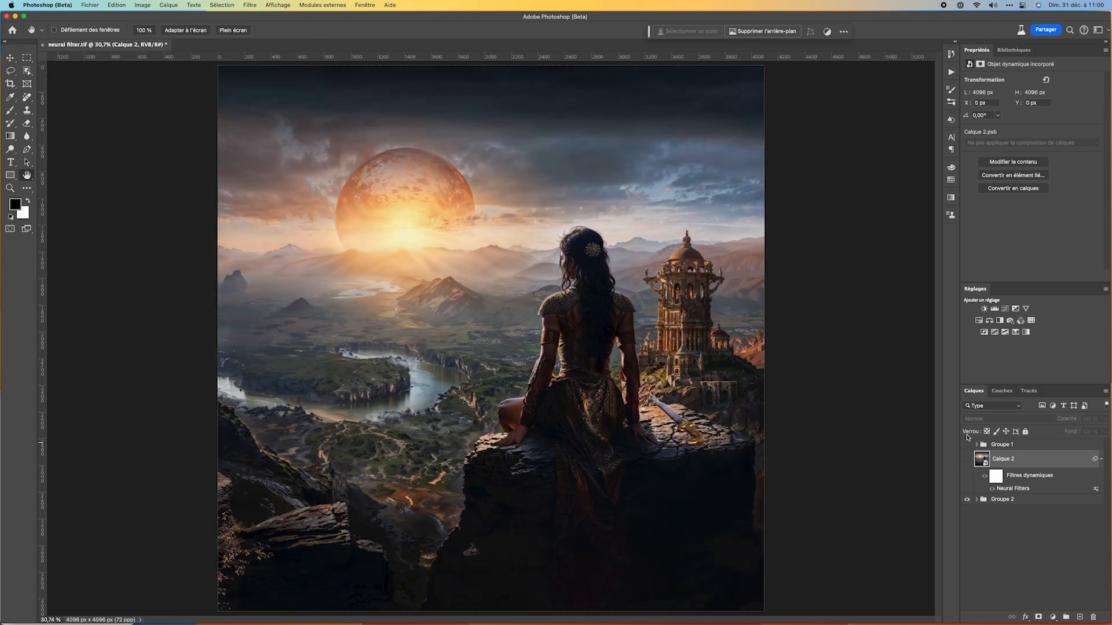
left_click(967, 445)
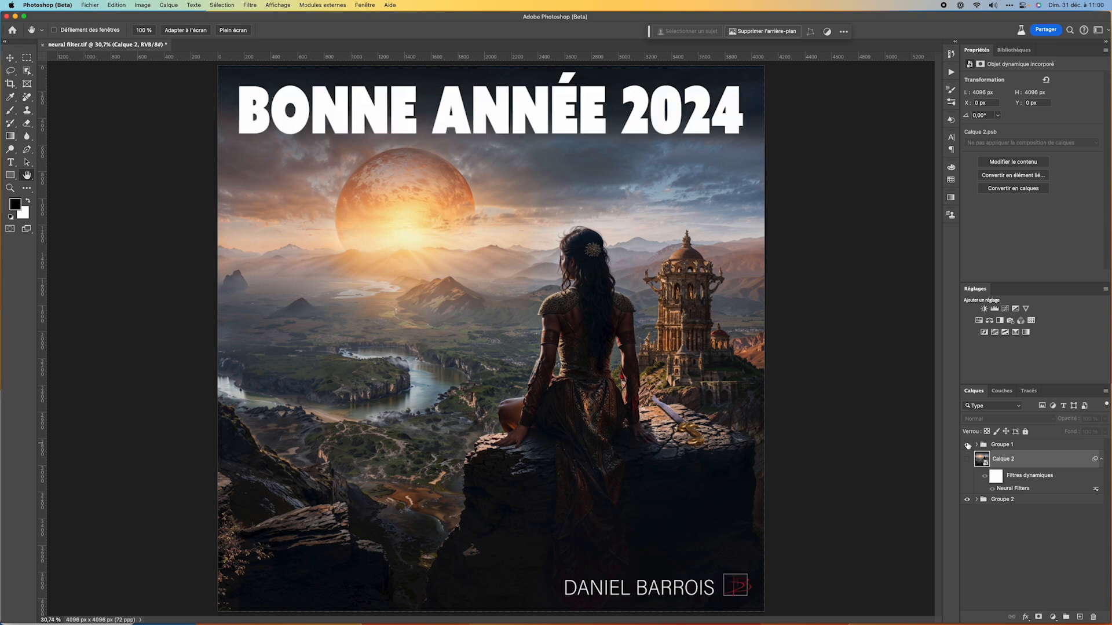